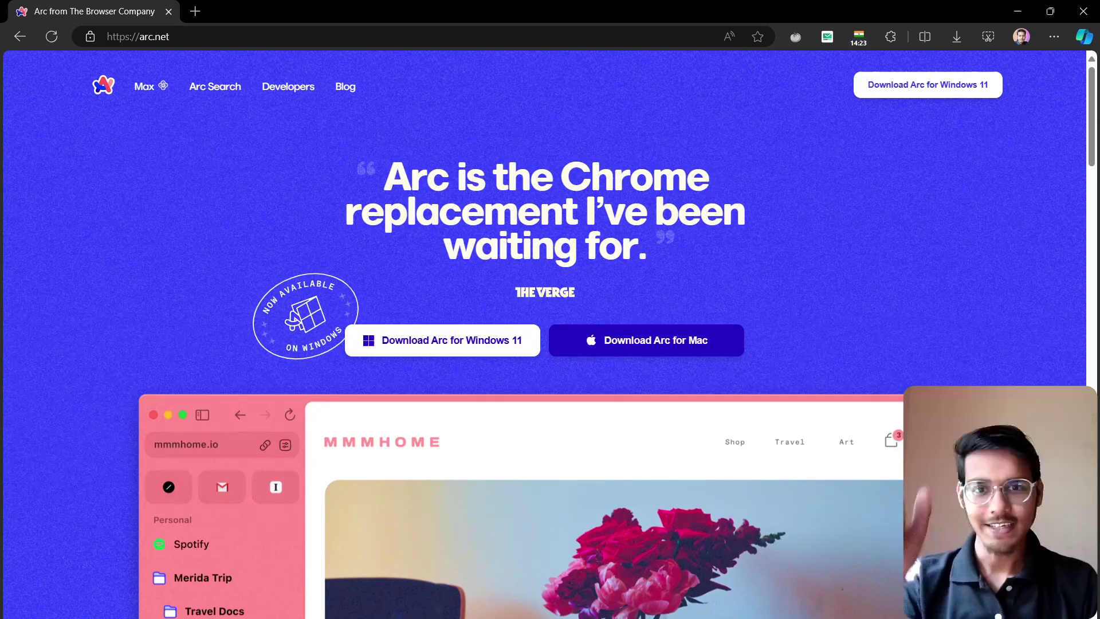
- Scroll down through the arc.net homepage, then back up toward the top
scroll(404, 513, down, 3)
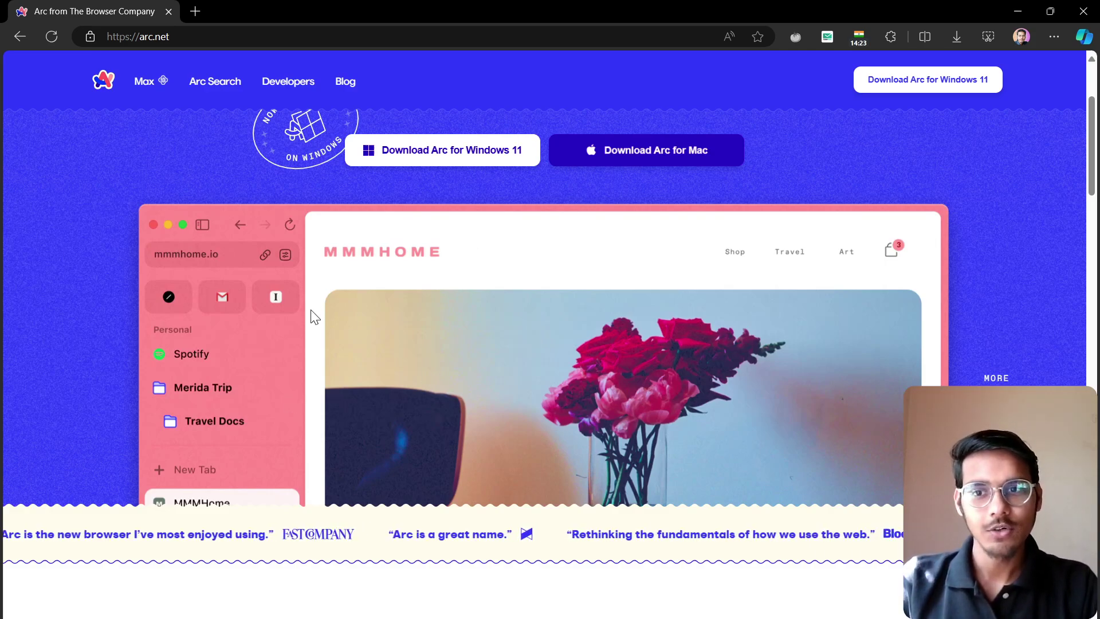
scroll(384, 365, down, 3)
scroll(385, 373, down, 6)
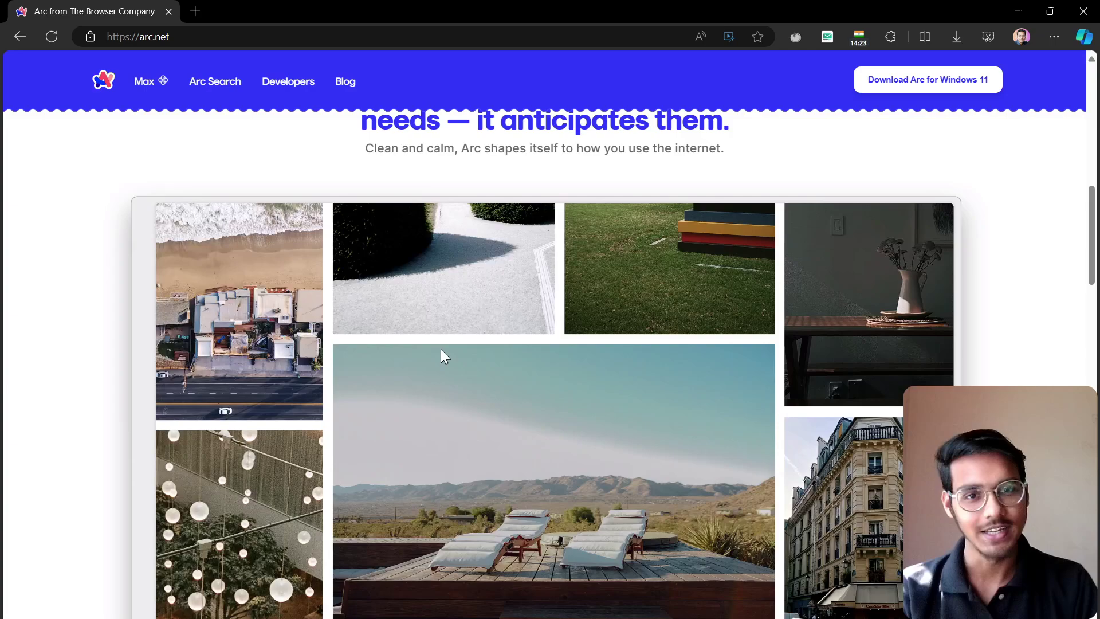
scroll(441, 357, down, 8)
scroll(527, 379, down, 3)
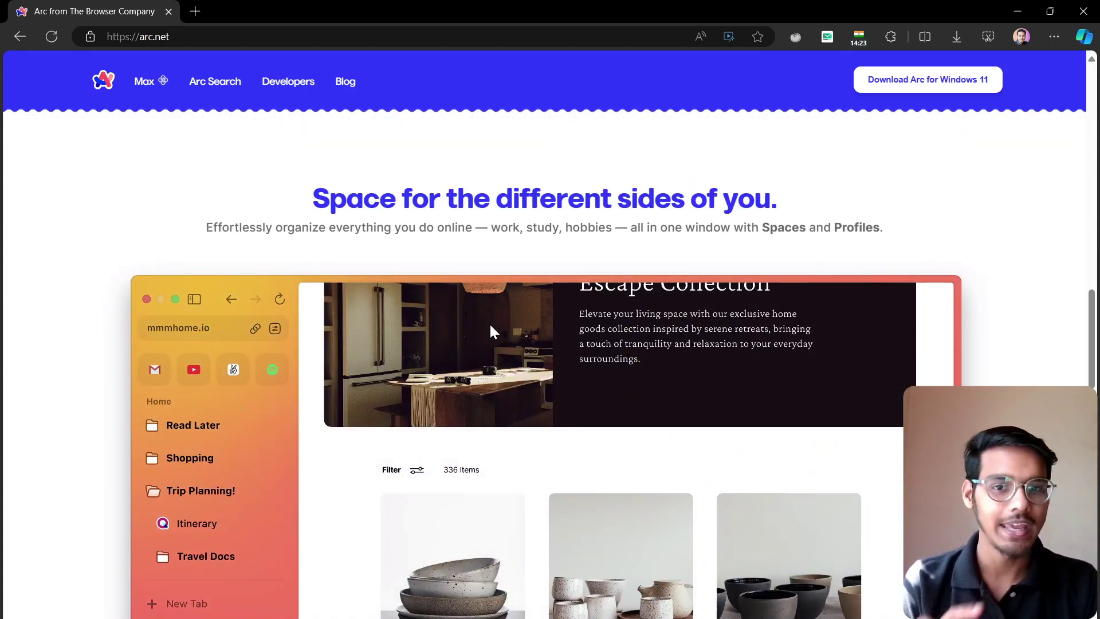
scroll(491, 332, down, 6)
scroll(491, 332, down, 7)
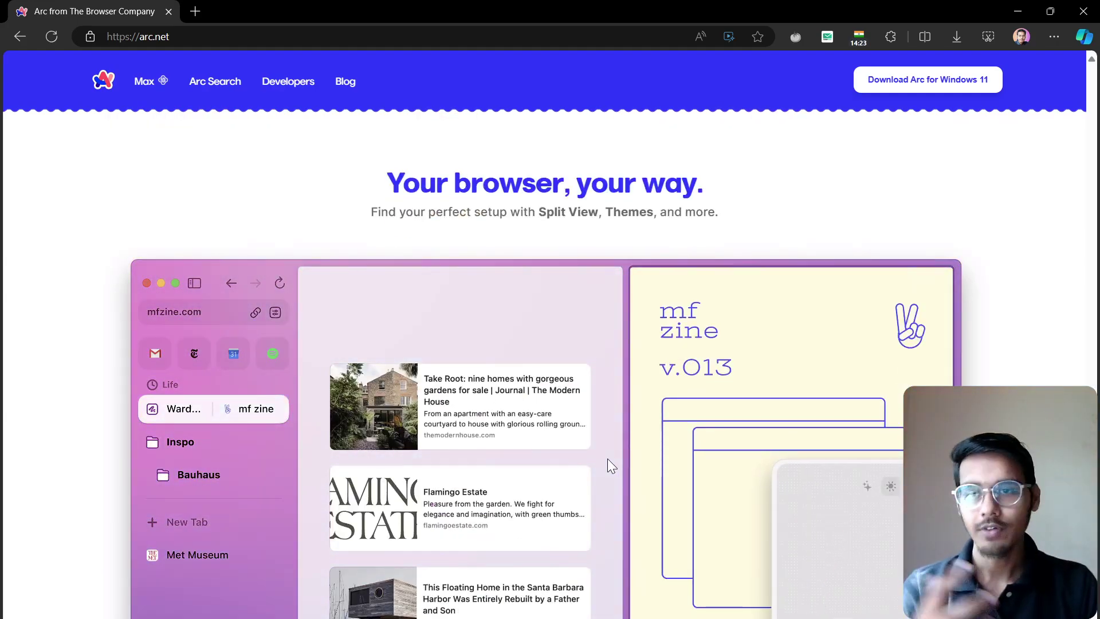
scroll(678, 381, down, 10)
scroll(547, 433, down, 3)
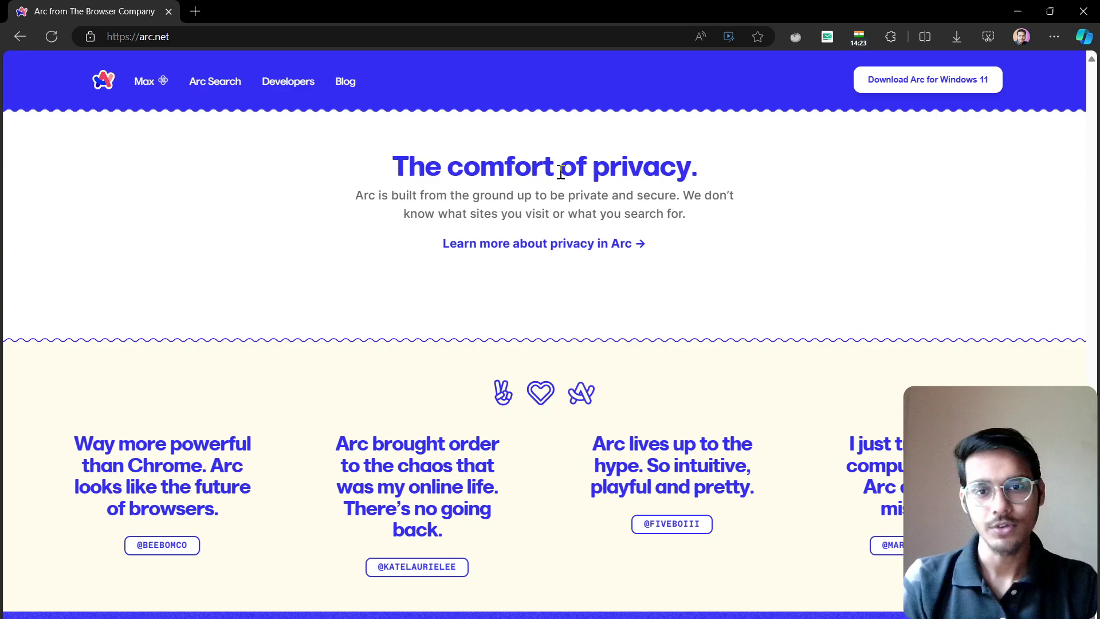
scroll(989, 212, up, 20)
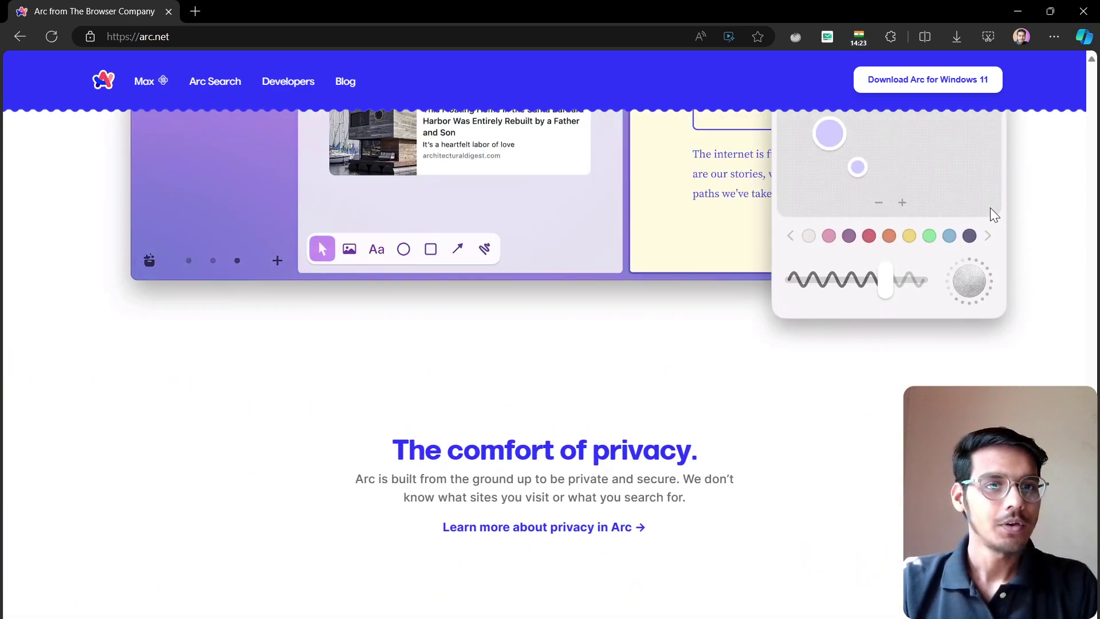
scroll(983, 258, up, 15)
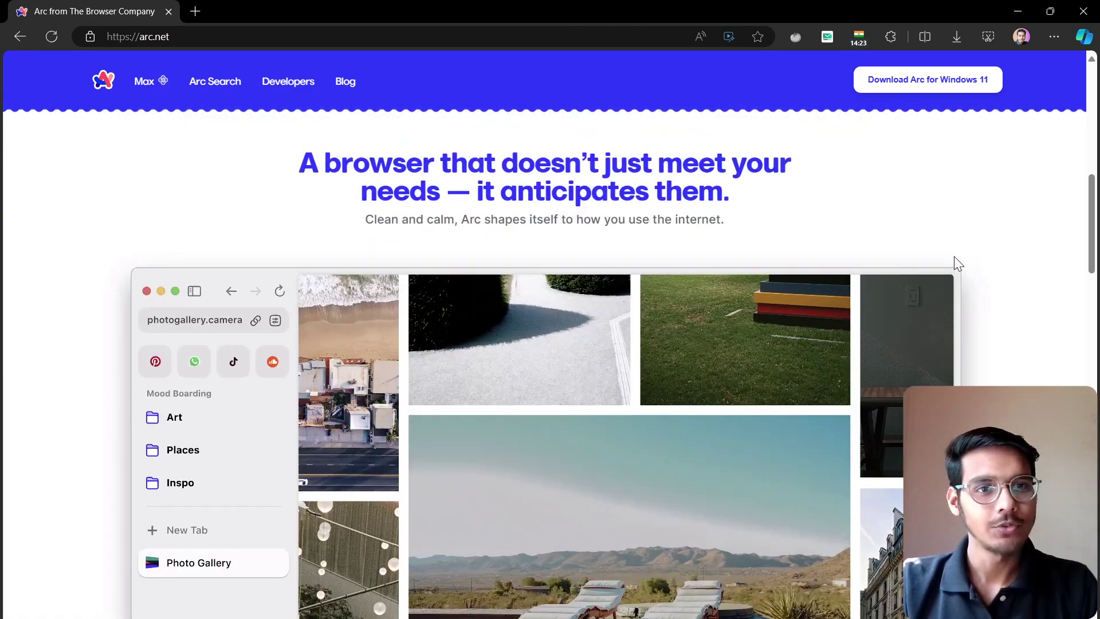
- Start the Arc for Windows 11 download, then switch away from Edge to OBS
click(914, 79)
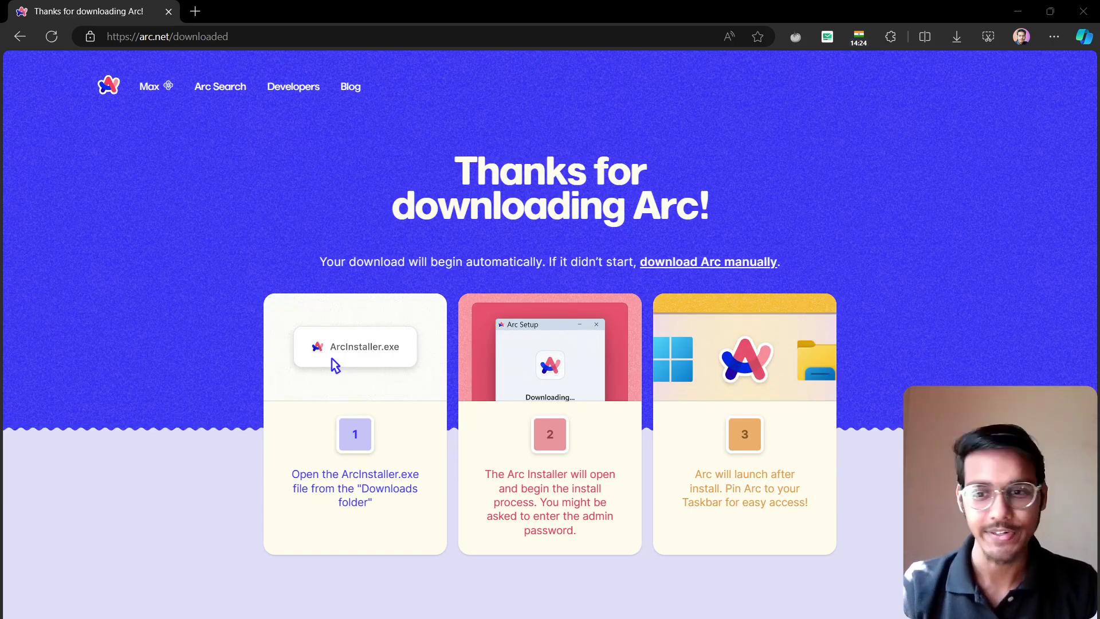
key(alt+Tab)
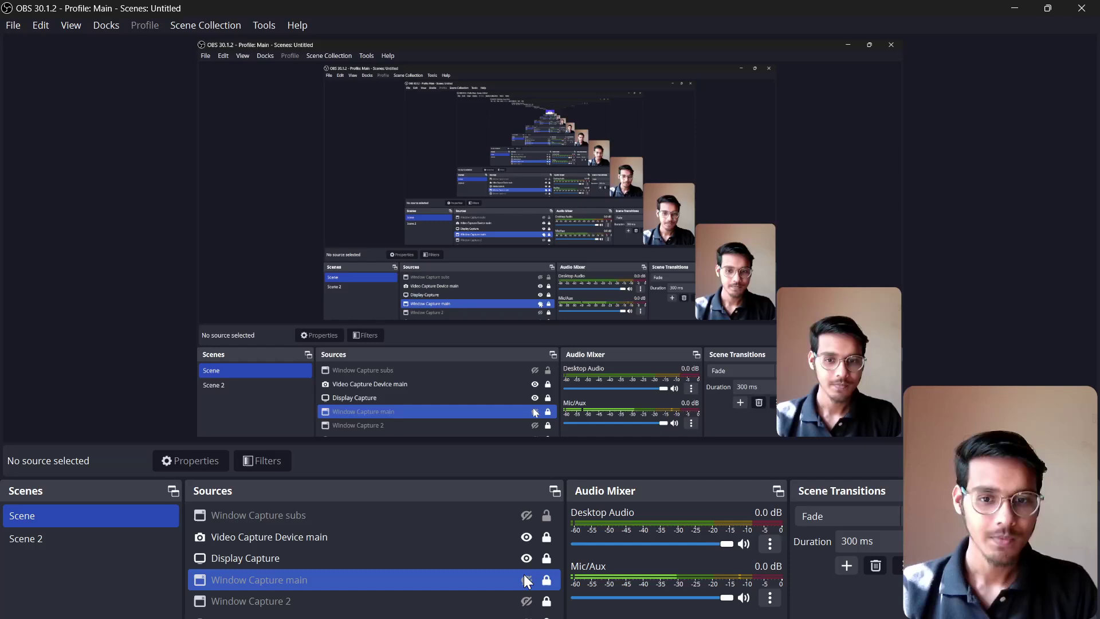
- Switch to Arc, collapse the Arc Basics folder and hide the sidebar
key(alt+Tab)
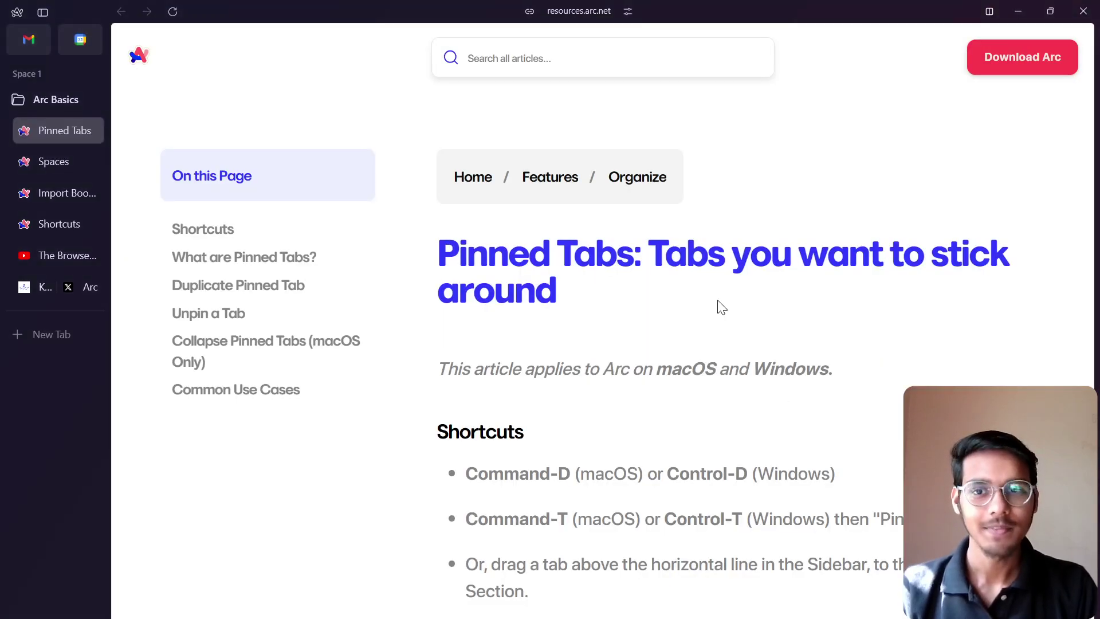
click(46, 100)
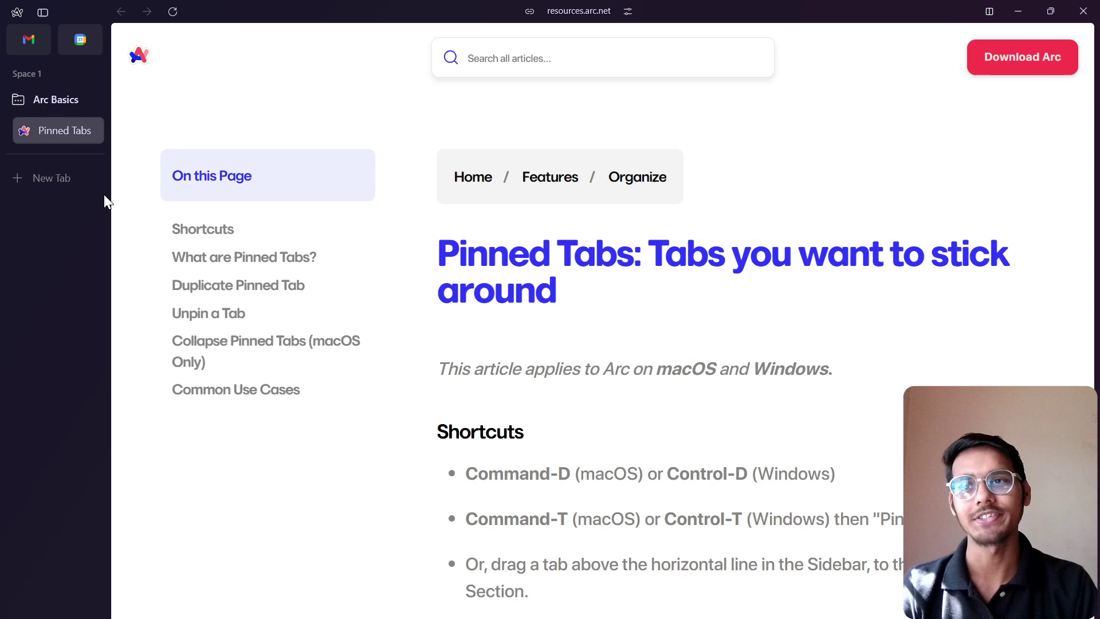
click(42, 12)
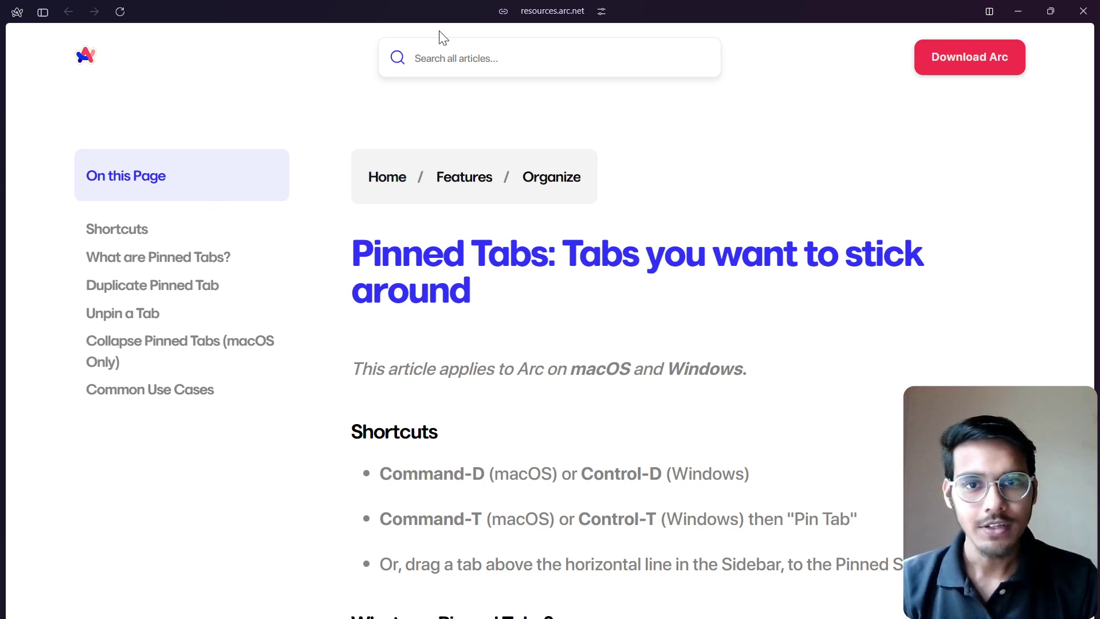
- Copy the Pinned Tabs article's URL, then view and close the command bar
click(504, 12)
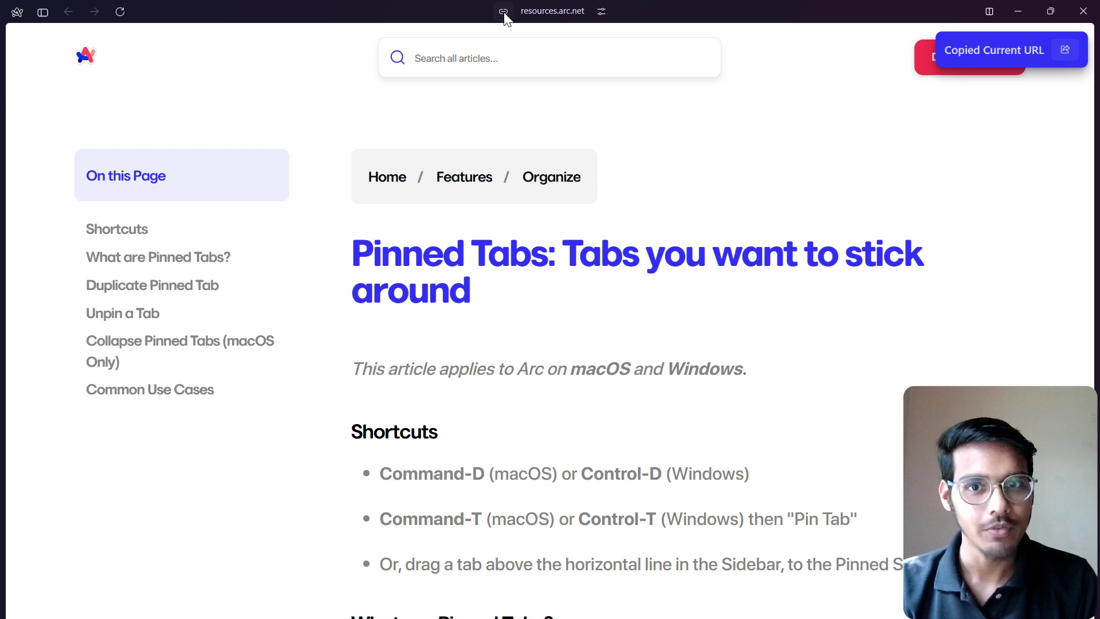
click(540, 13)
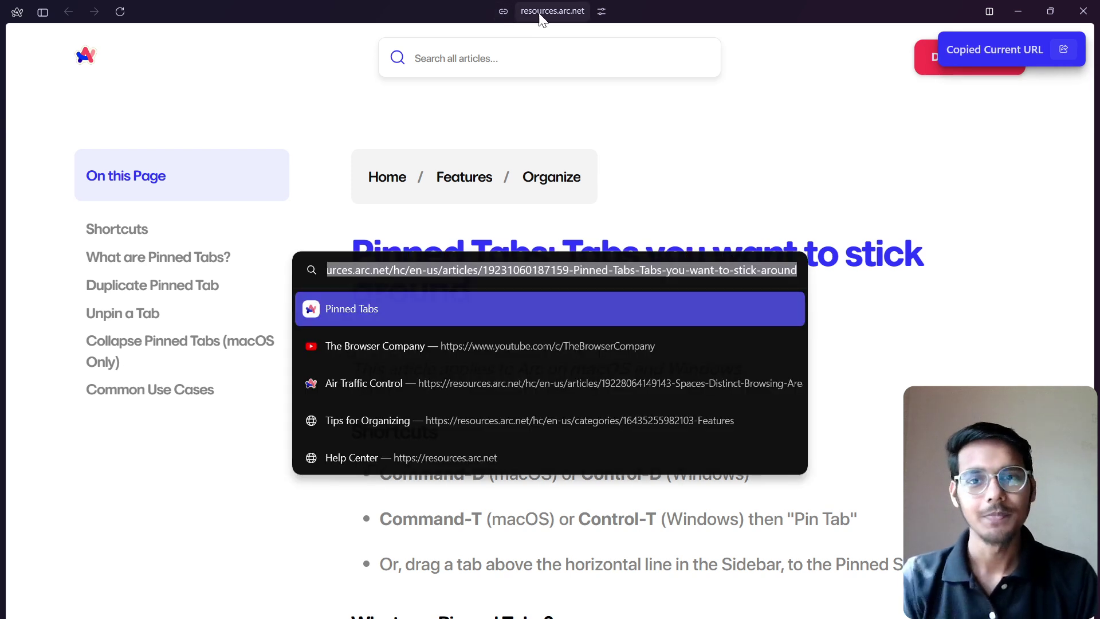
key(Escape)
mouse_move(25, 42)
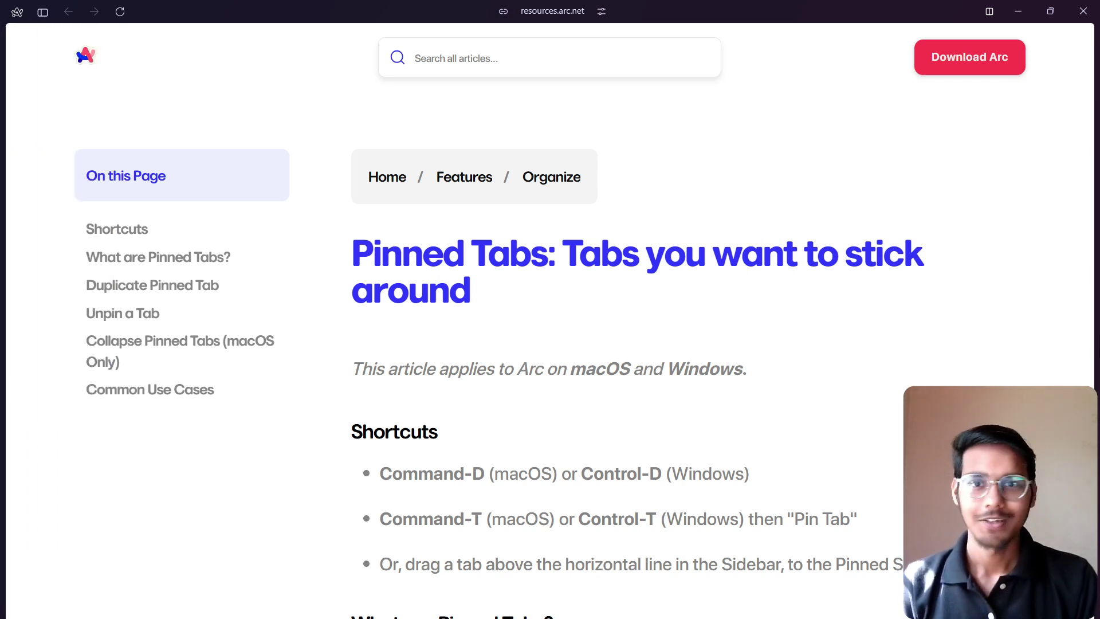
- Search GOOGLE from a new tab, open google.com and dismiss the sign-in prompt
click(29, 181)
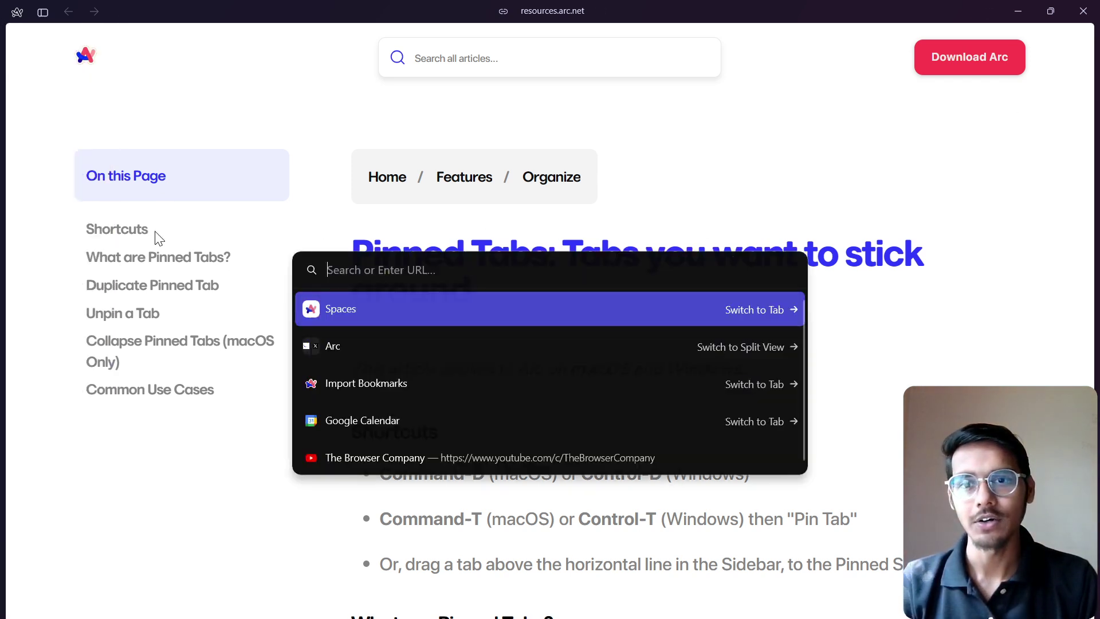
text(GOOGLE)
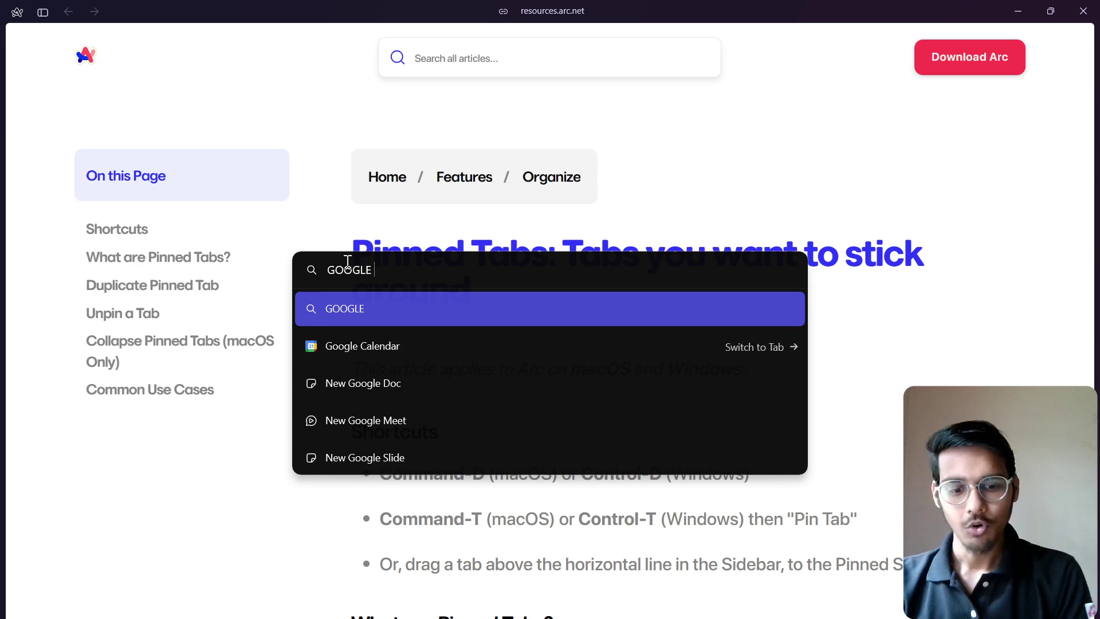
key(Return)
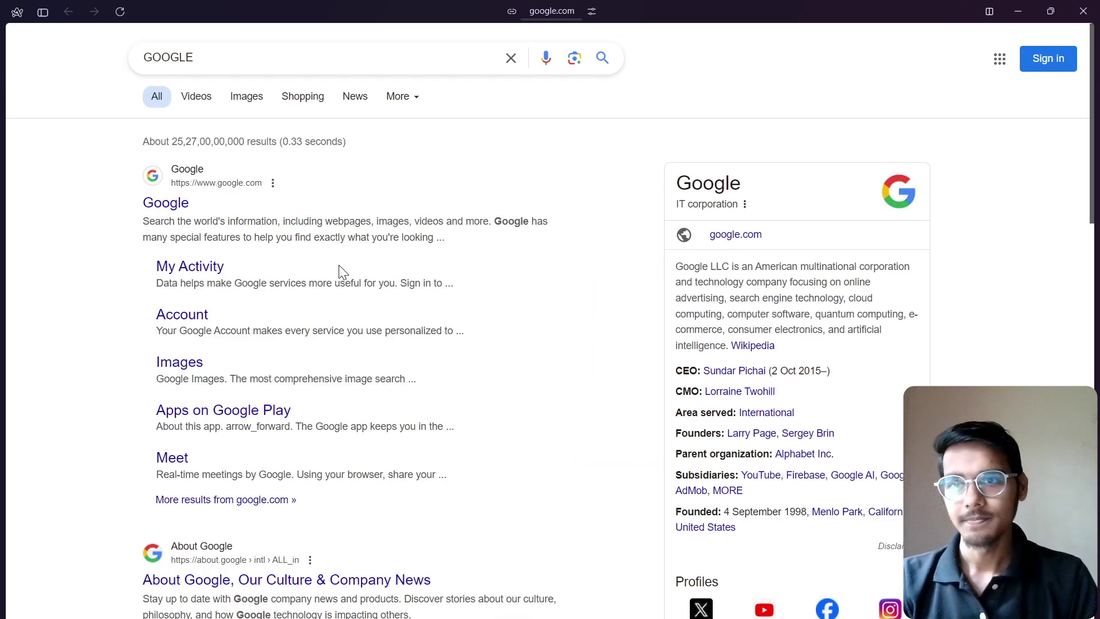
click(174, 204)
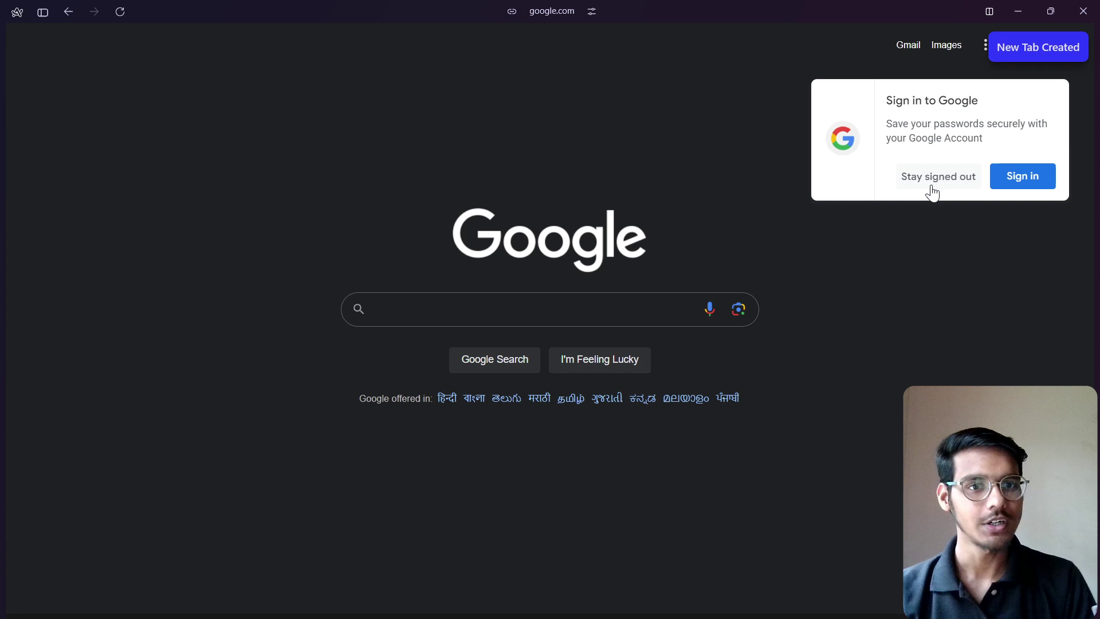
click(940, 181)
- Search Google for AI NEWS and open the Times of India AI dating disaster article
click(472, 308)
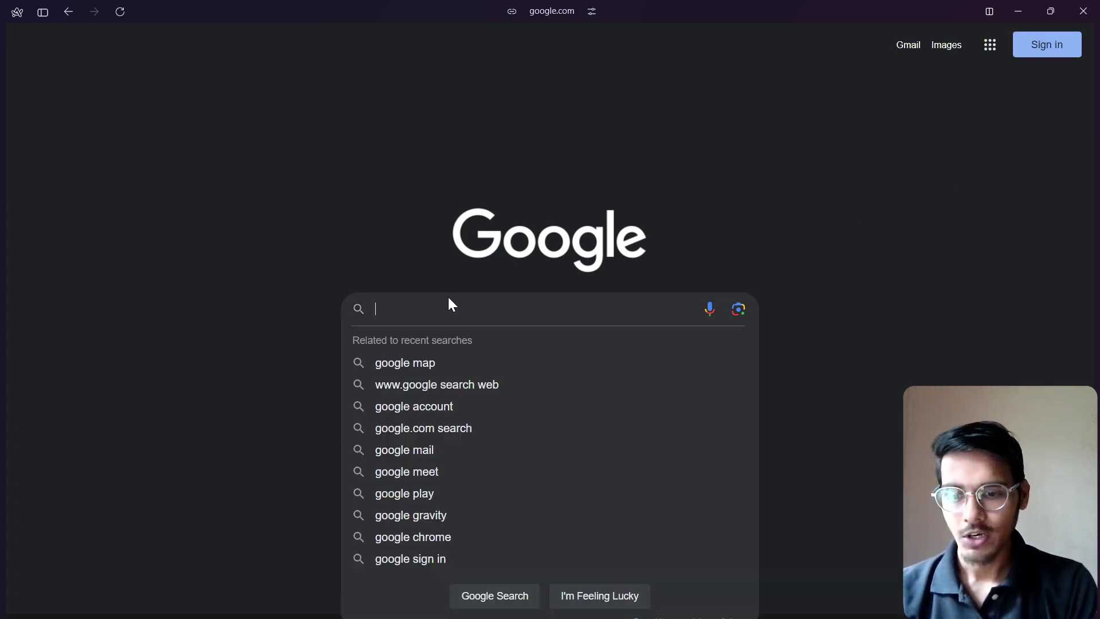
text(AI NEWS)
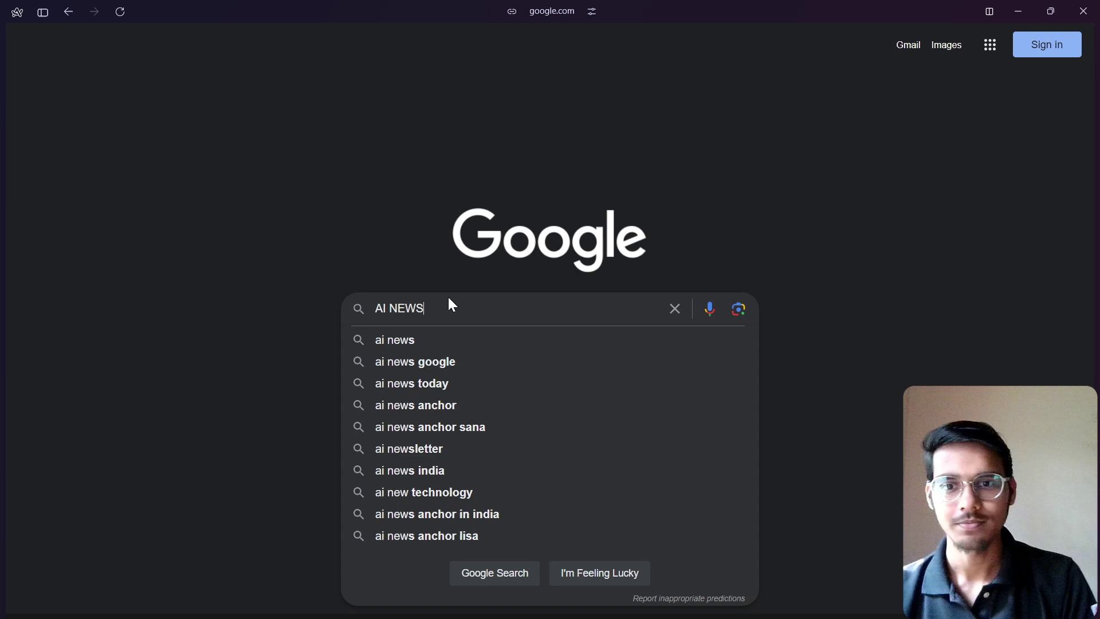
key(Return)
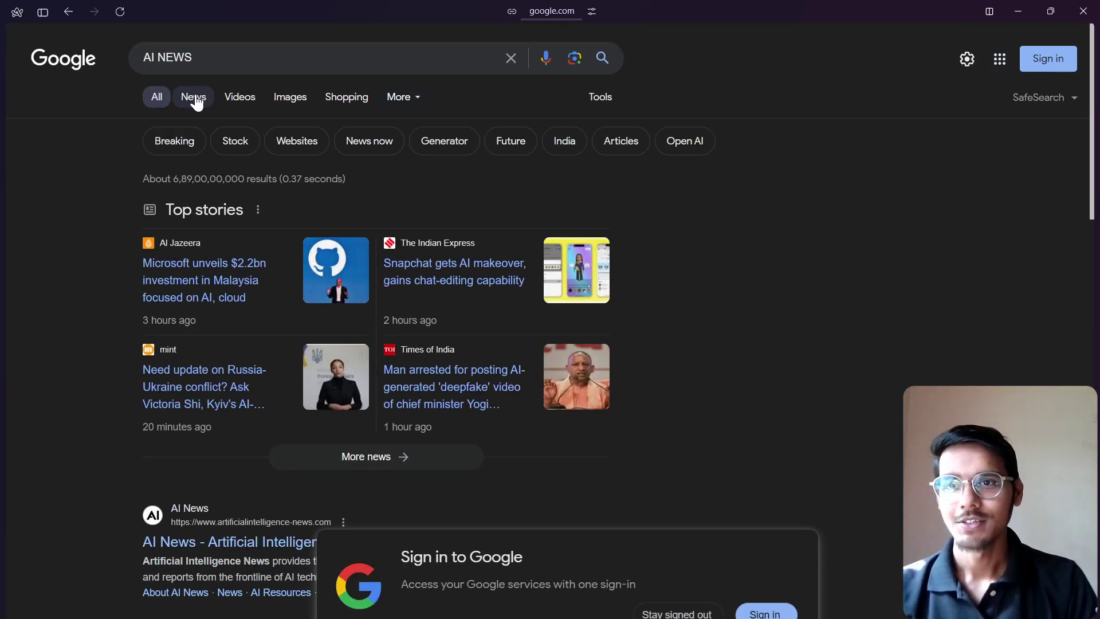
key(ctrl+plus)
key(ctrl+plus)
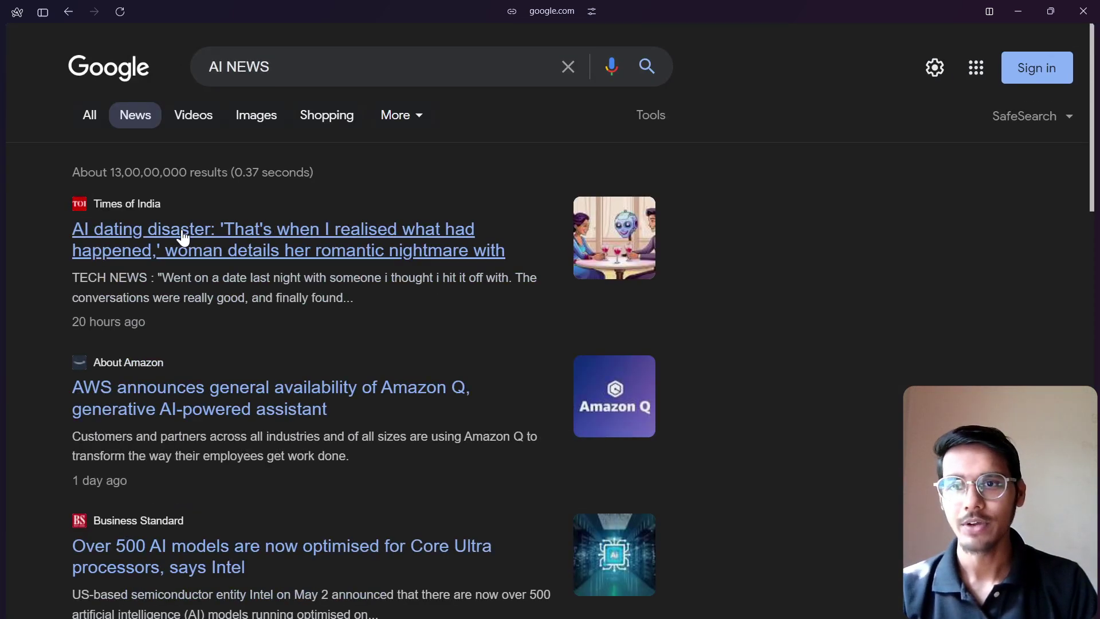
click(333, 229)
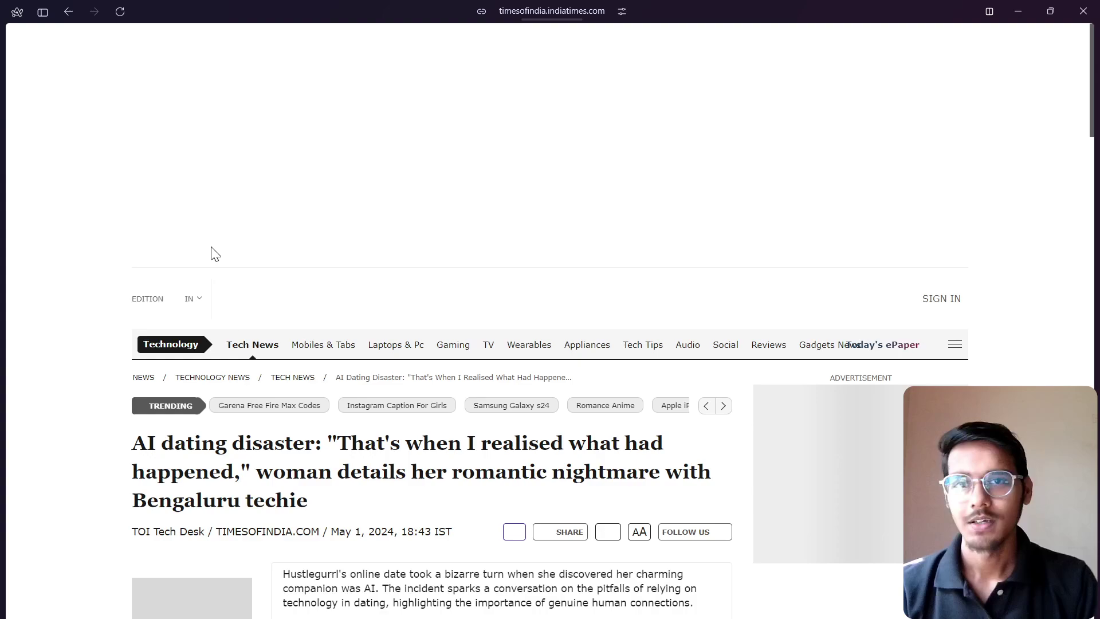
scroll(415, 260, down, 8)
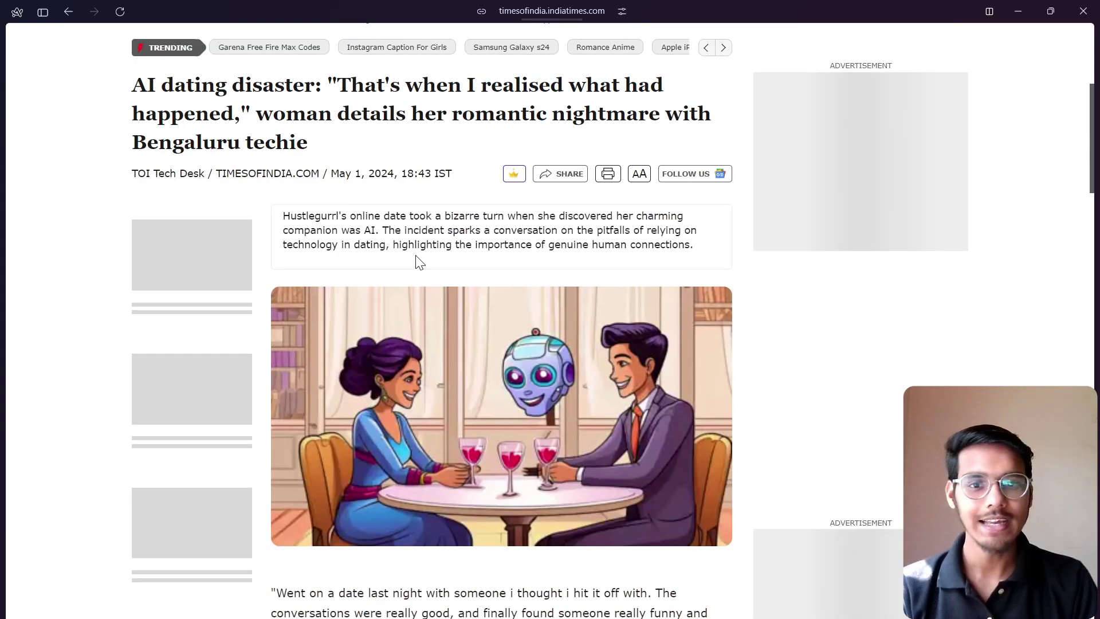
scroll(416, 263, down, 8)
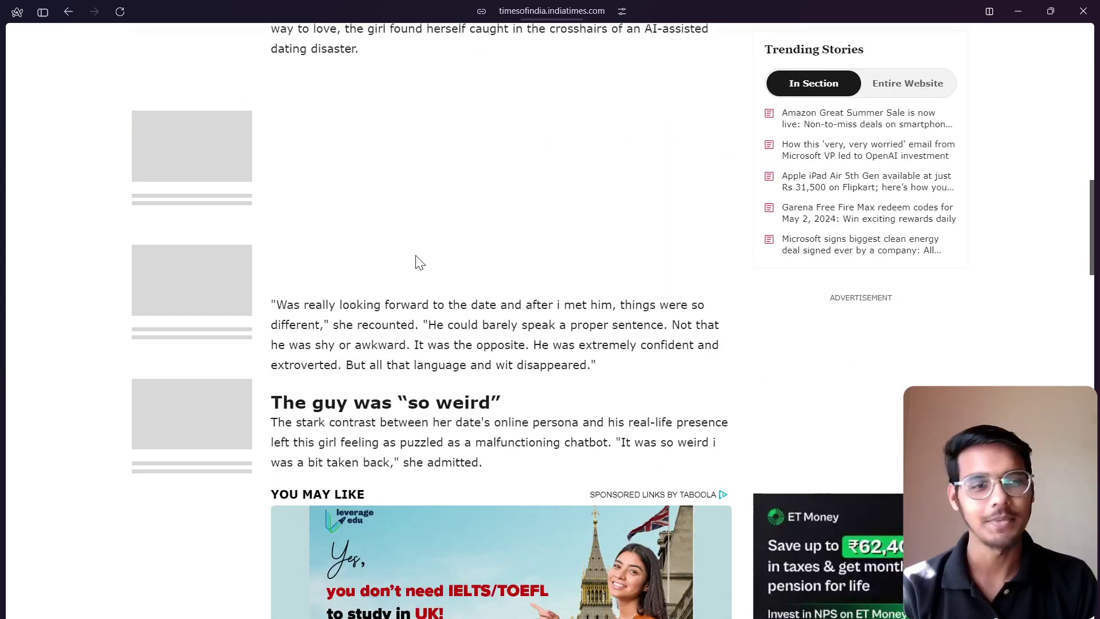
scroll(305, 201, up, 15)
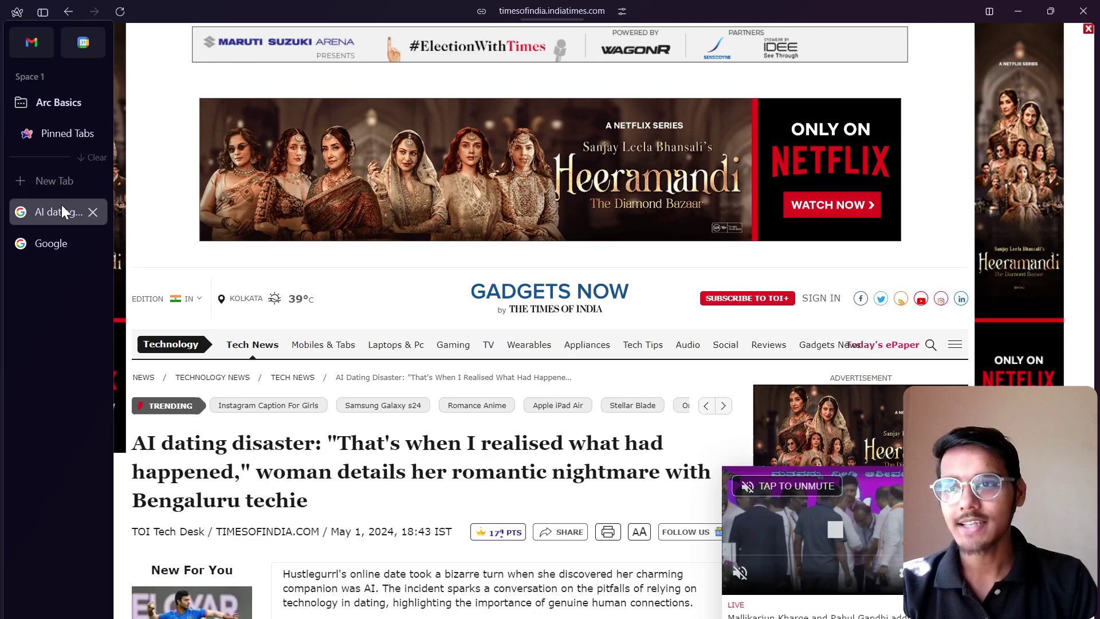
- Close the AI article and Google tabs, and expand the Arc Basics folder
click(93, 213)
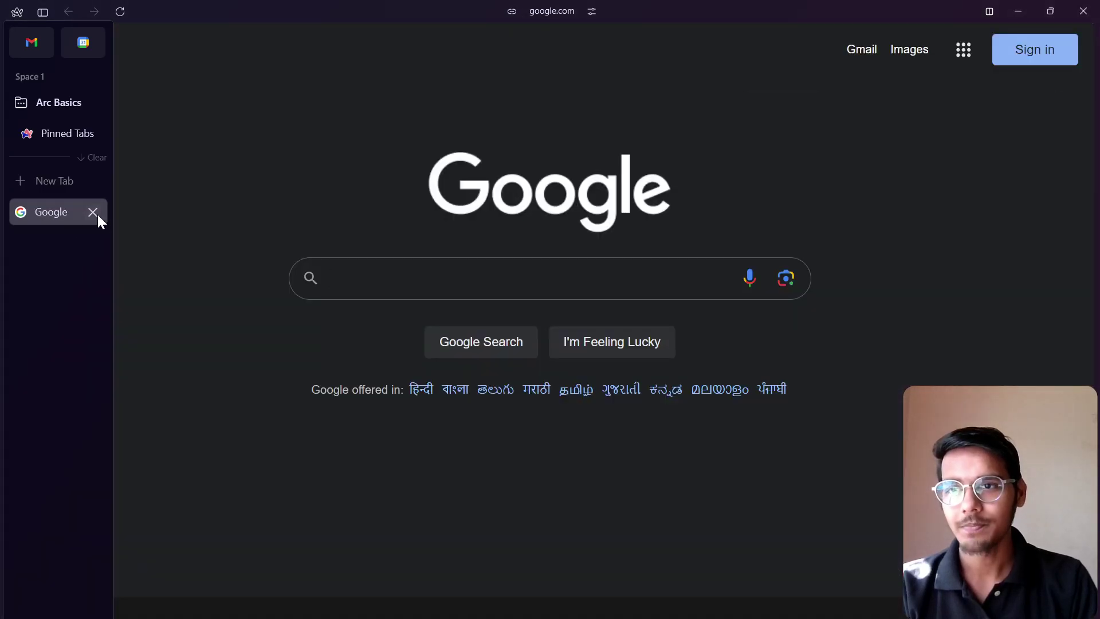
click(94, 212)
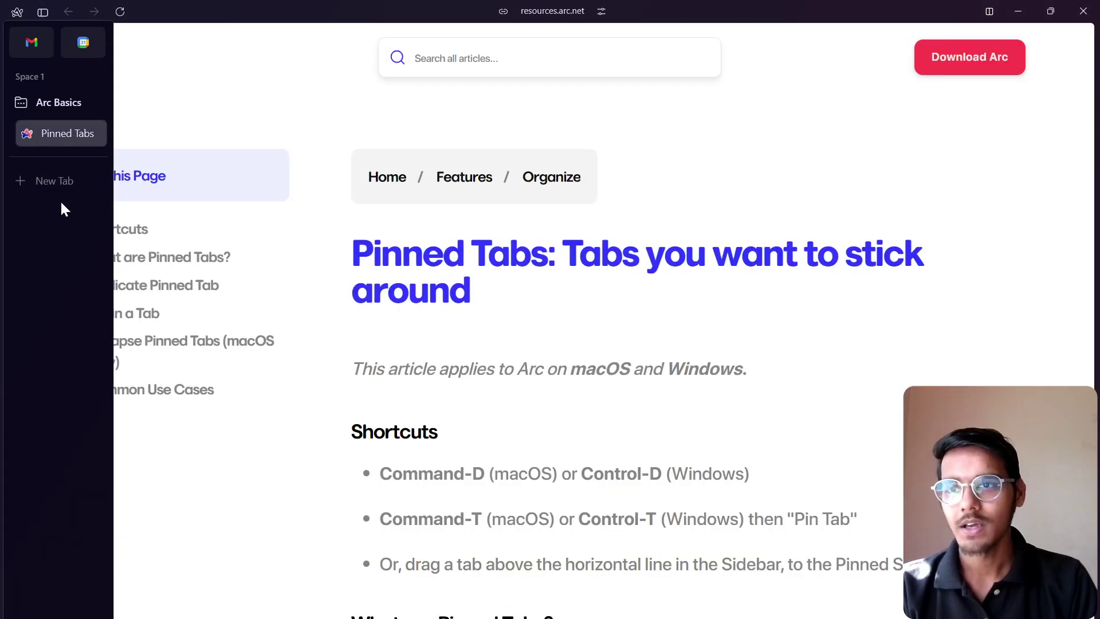
click(20, 103)
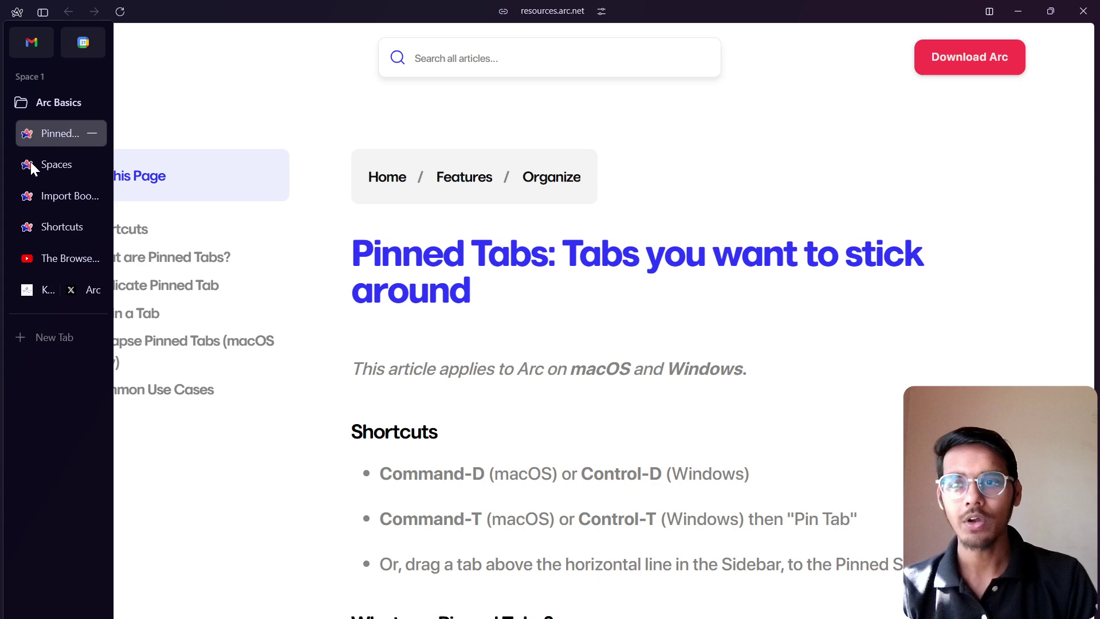
- Visit The Browser Company, Shortcuts, Import Bookmarks and Spaces pinned tabs in turn
click(61, 262)
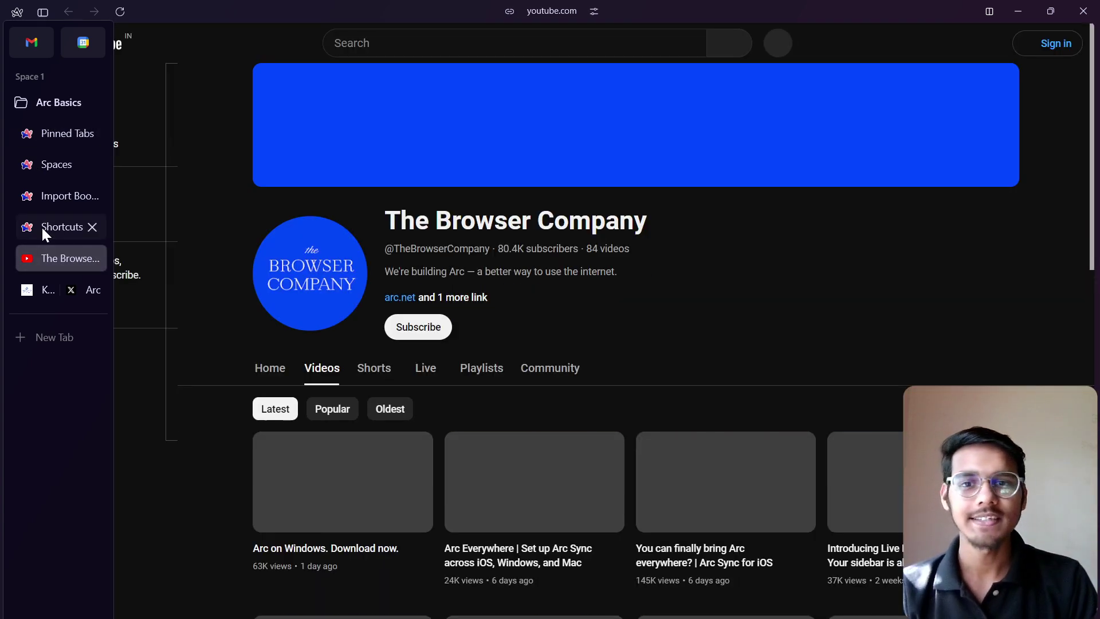
click(42, 228)
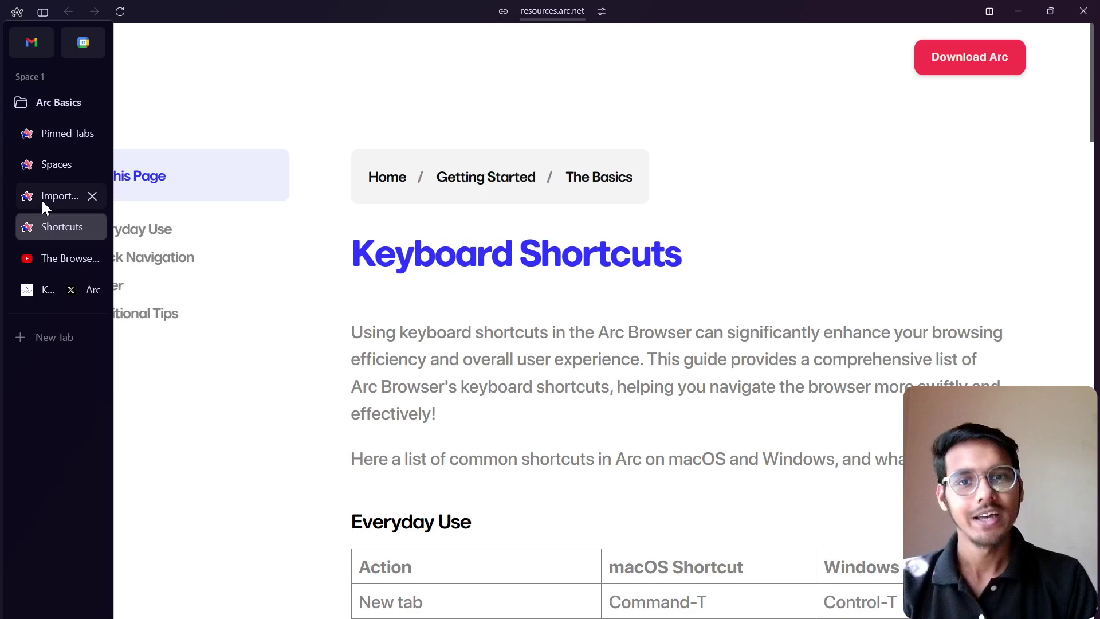
click(42, 198)
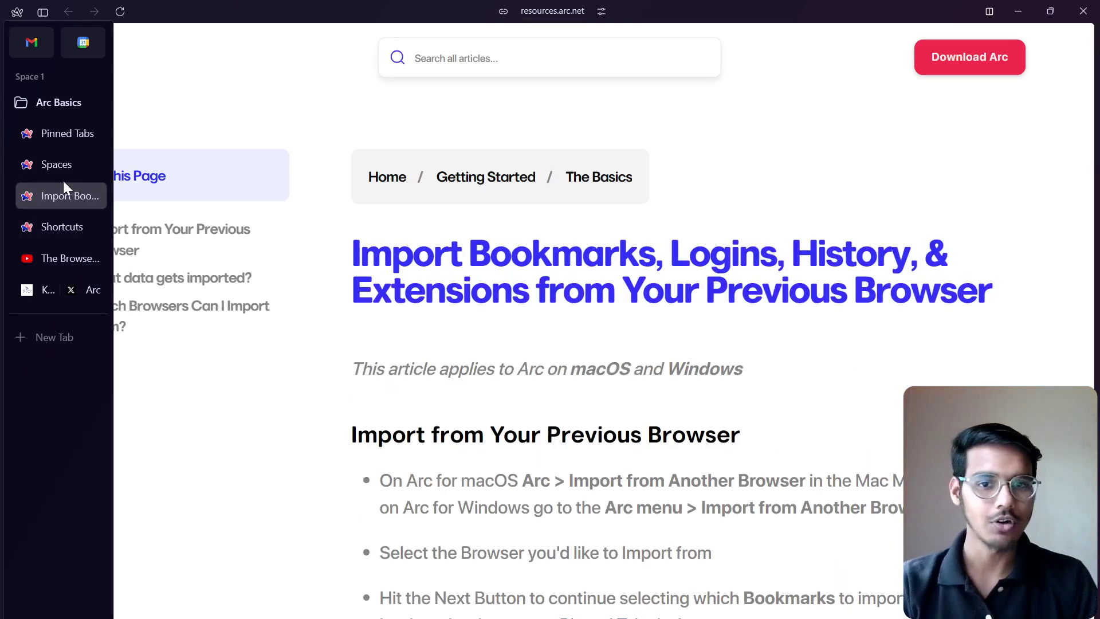
click(55, 162)
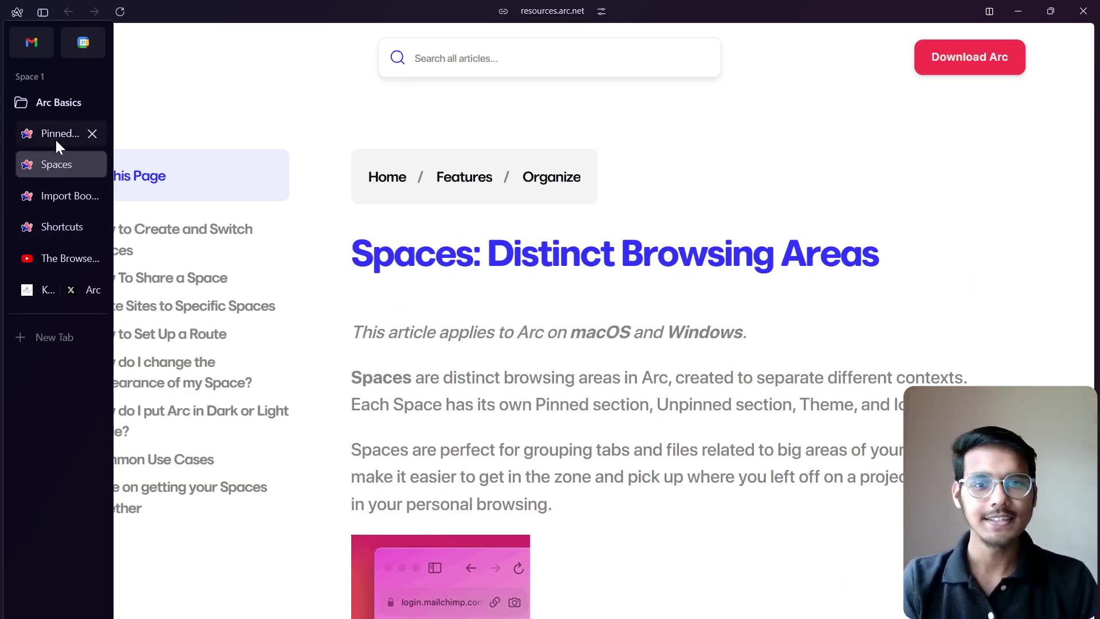
- Bring up the New Space/Folder options at the sidebar bottom, then dismiss them
scroll(351, 436, down, 1)
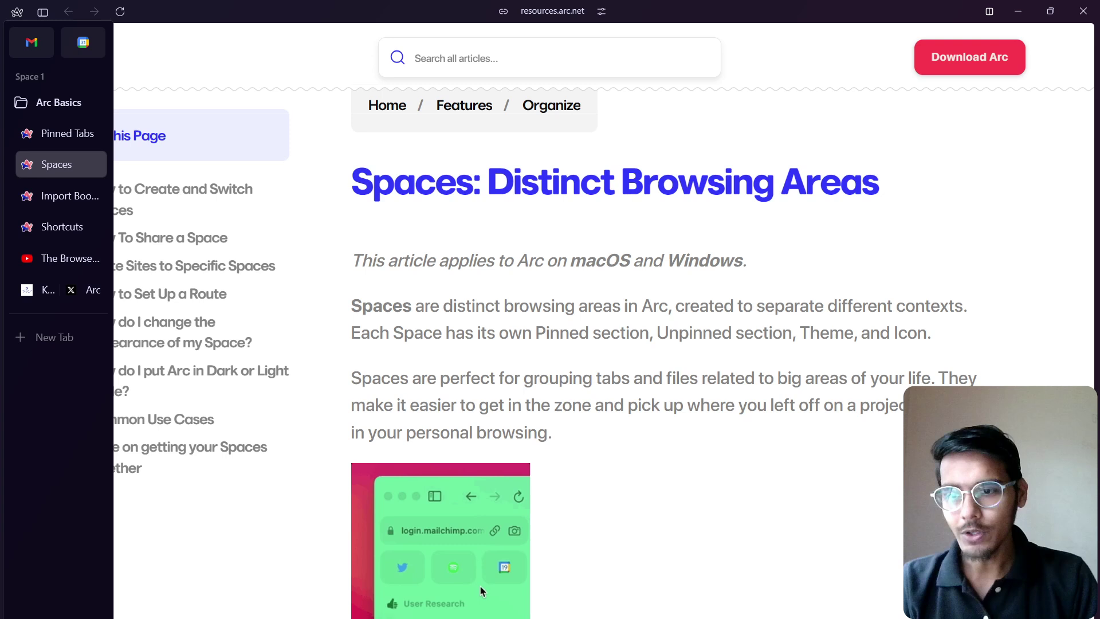
click(103, 609)
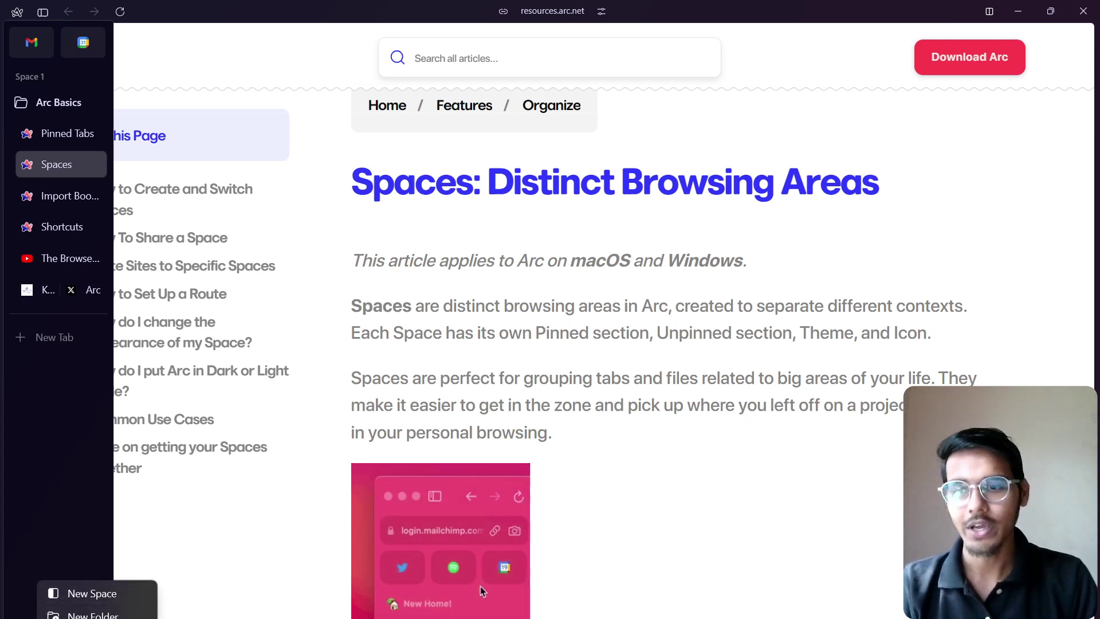
click(69, 544)
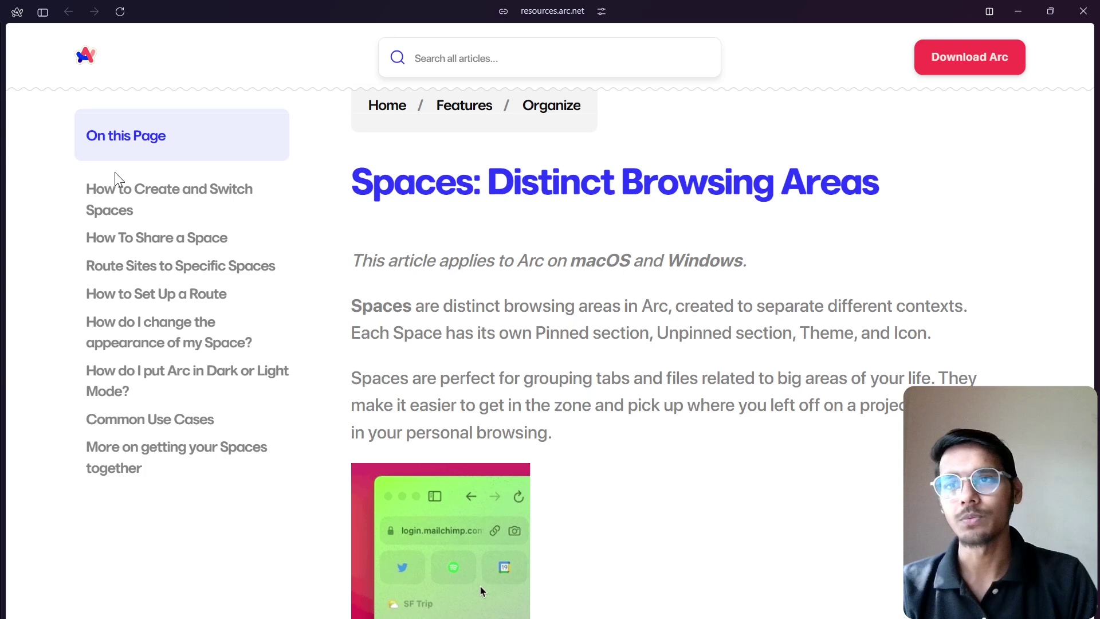
- Choose Add Extension from the Extensions submenu of Arc's main menu
click(14, 12)
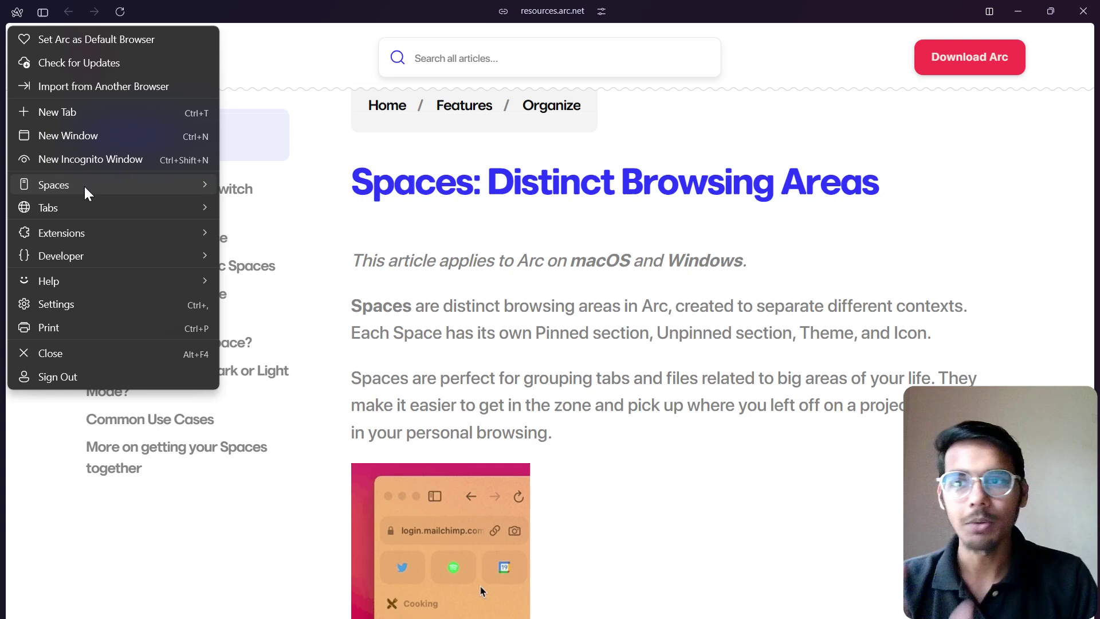
mouse_move(85, 188)
mouse_move(92, 229)
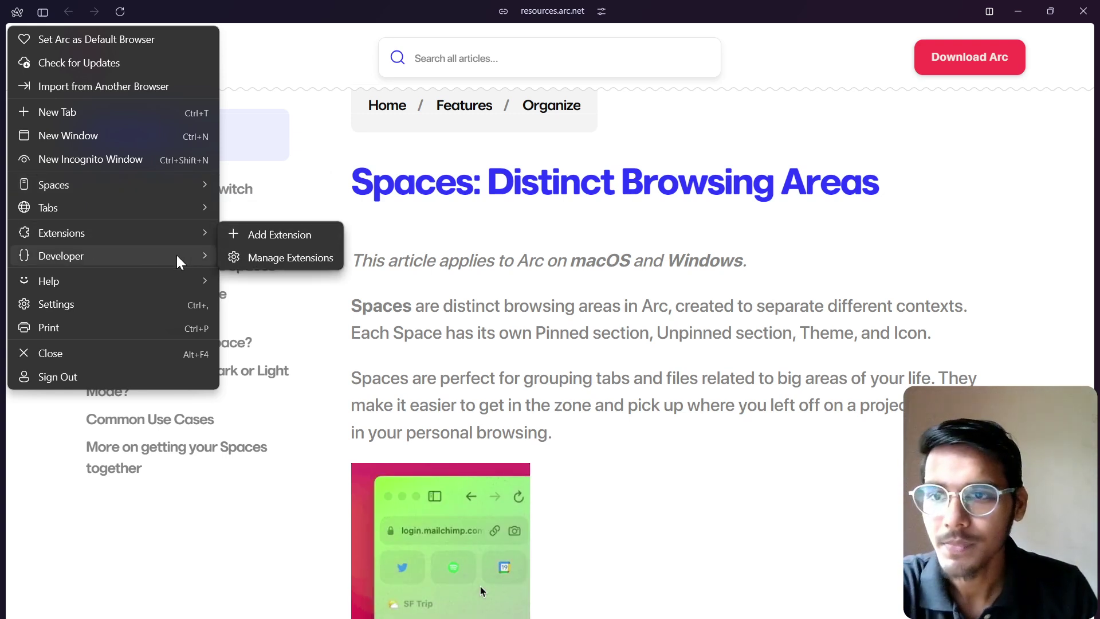
mouse_move(194, 234)
click(260, 233)
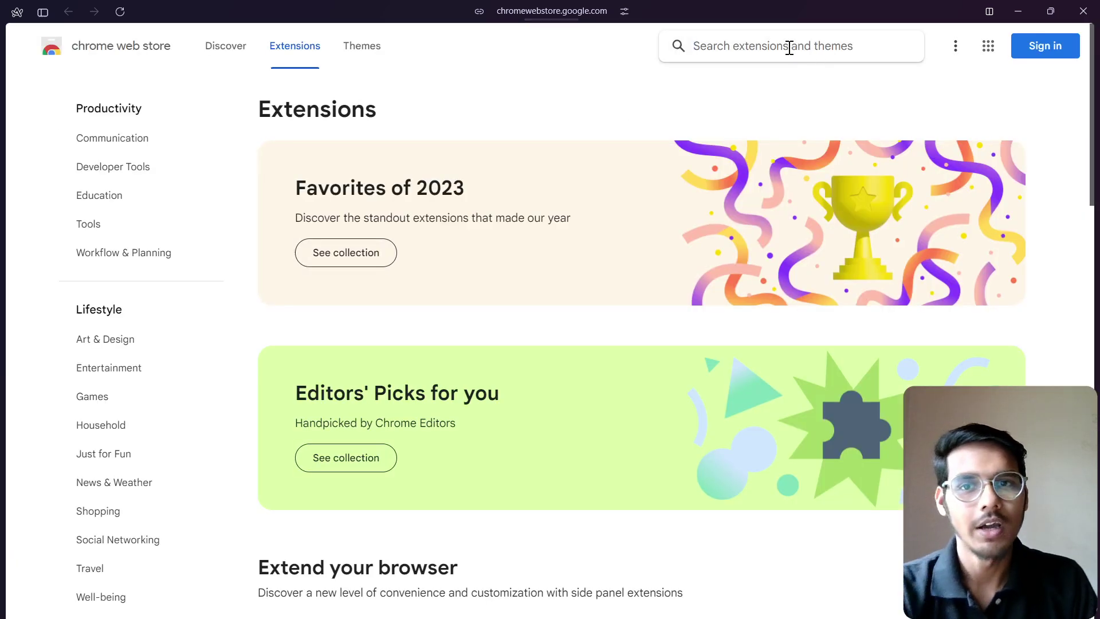
- Open the Chrome Web Store's Developer Tools extension category
click(124, 166)
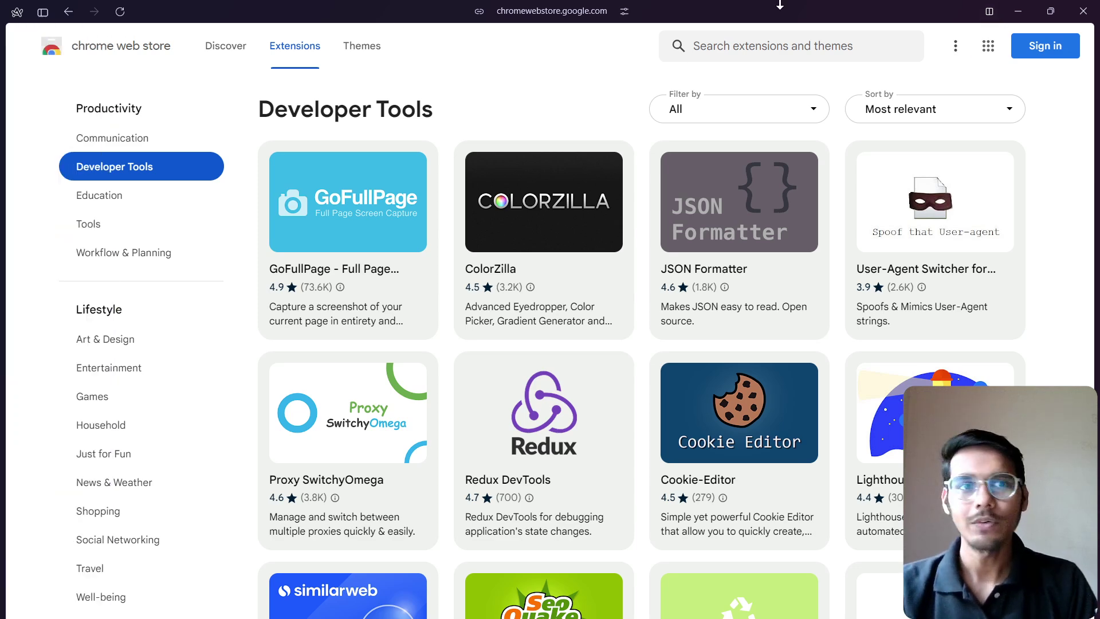
click(991, 12)
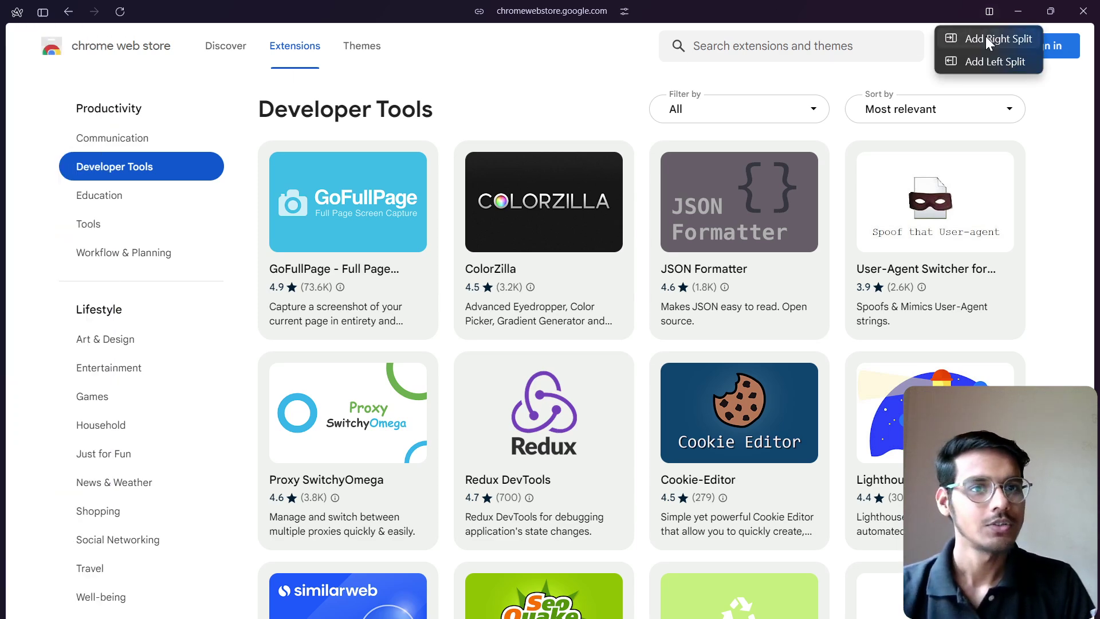
- Split the view with Chrome Web Store Developer Tools left and Keyboard Shortcuts right
click(986, 62)
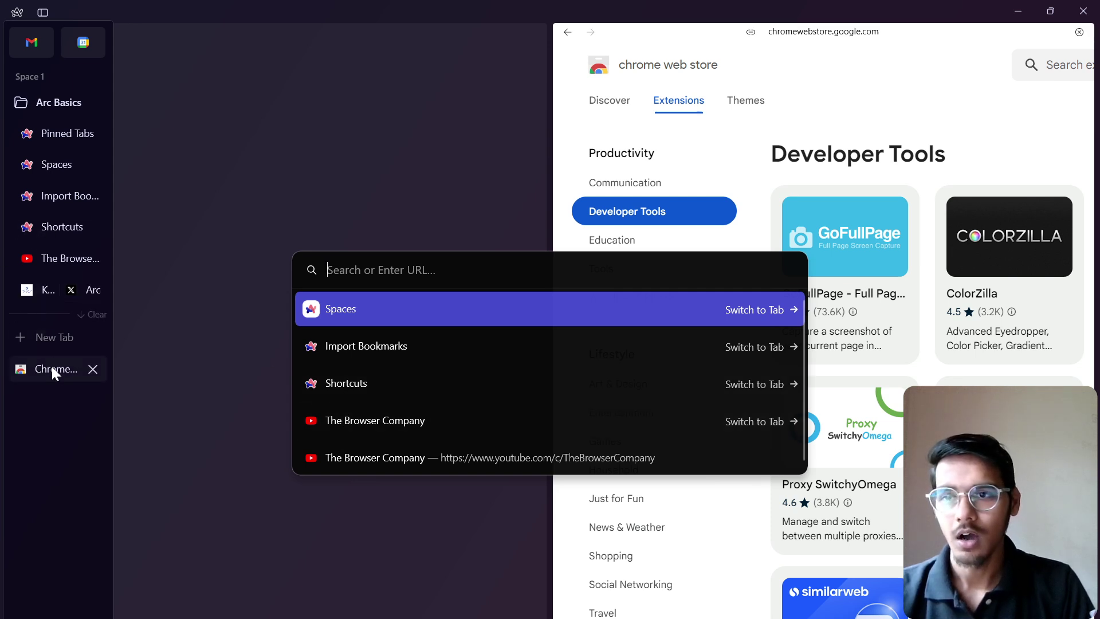
click(30, 222)
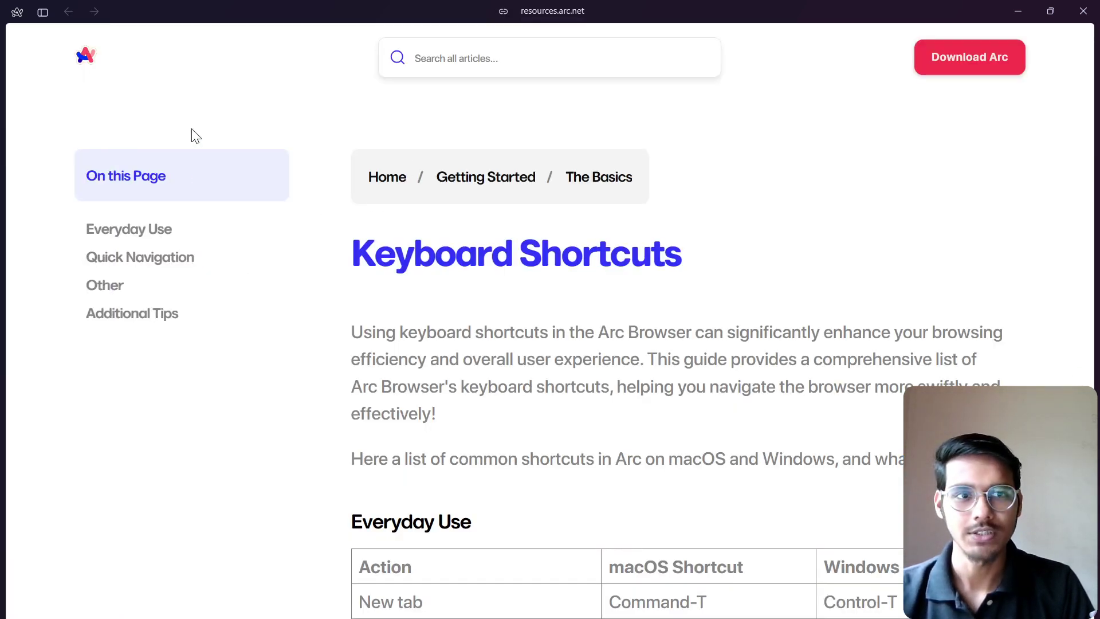
click(989, 11)
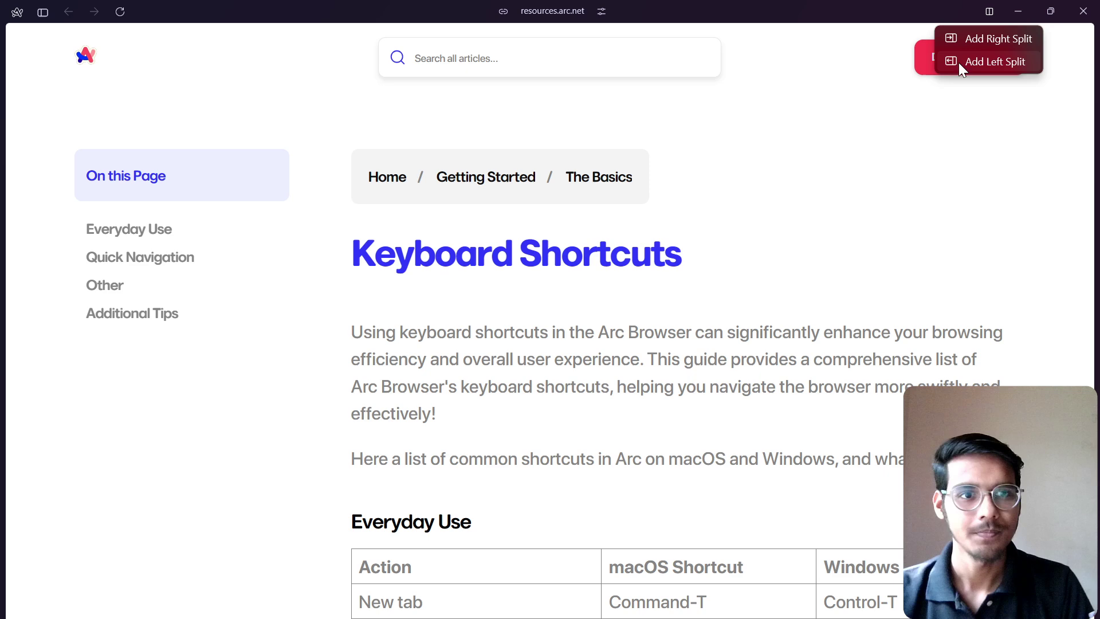
click(959, 62)
click(412, 304)
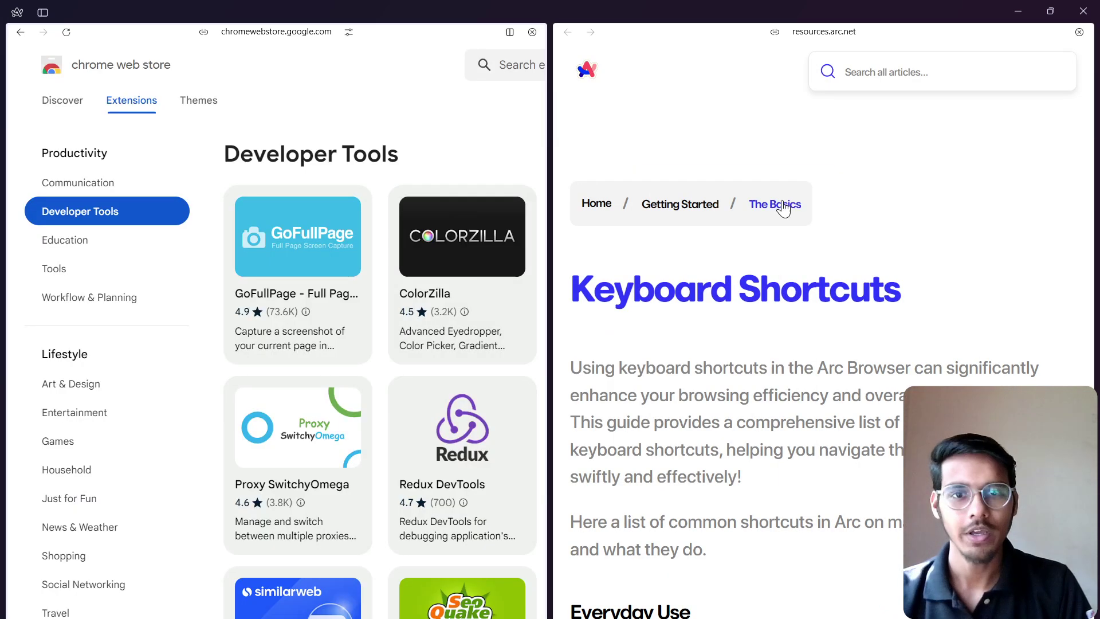
- Zoom the store pane out to 75% and readjust the Keyboard Shortcuts pane's zoom
key(ctrl+minus)
key(ctrl+minus)
key(ctrl+minus)
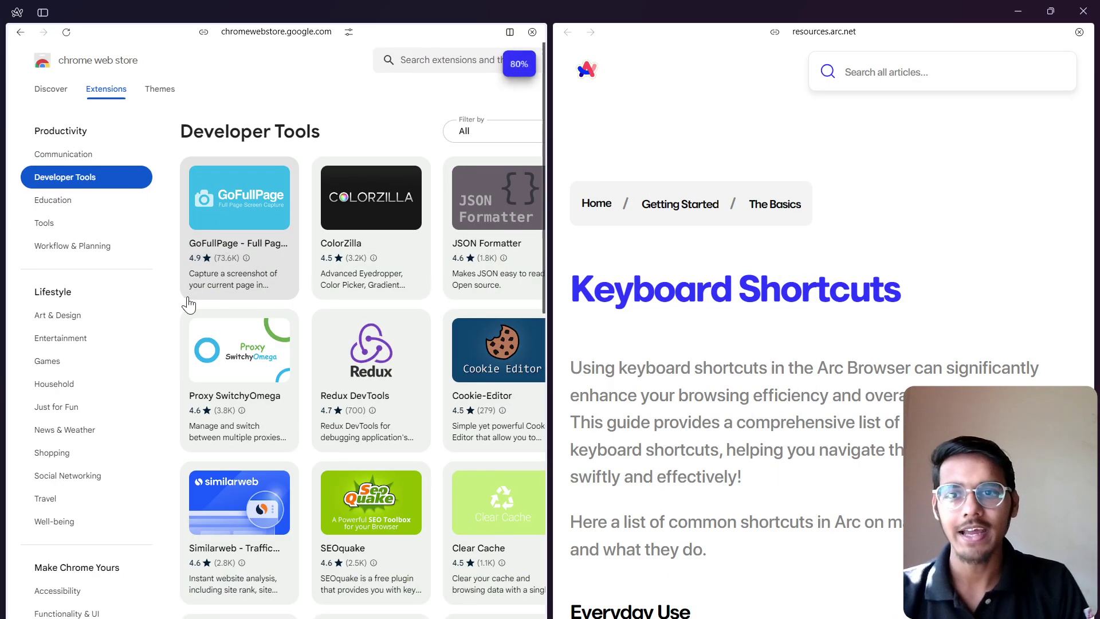
key(ctrl+minus)
key(ctrl+minus)
click(858, 192)
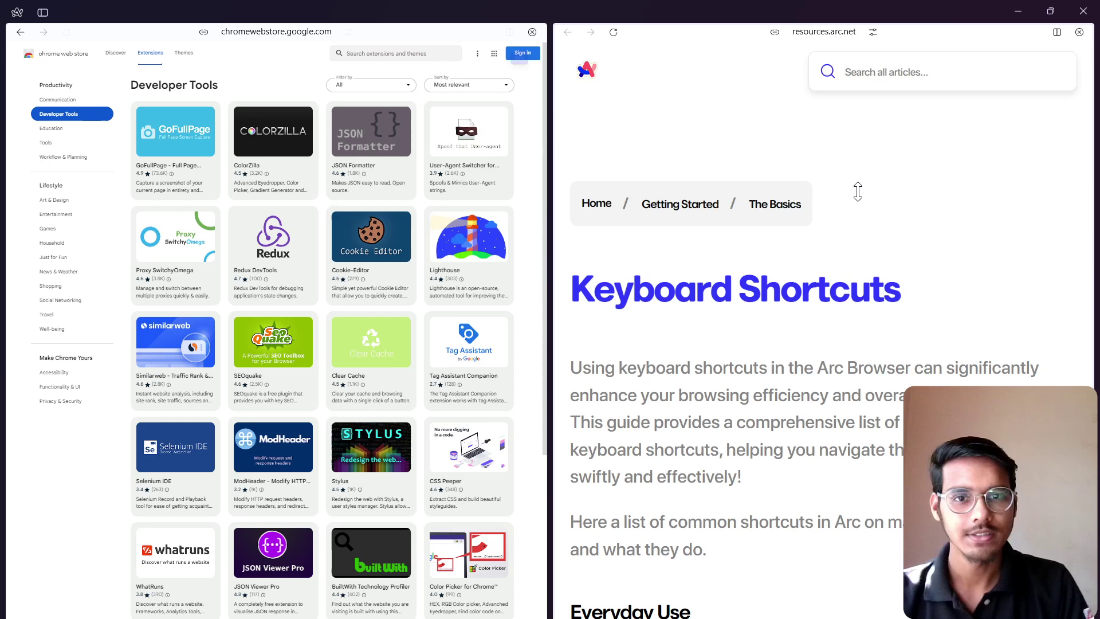
key(ctrl+minus)
key(ctrl+minus)
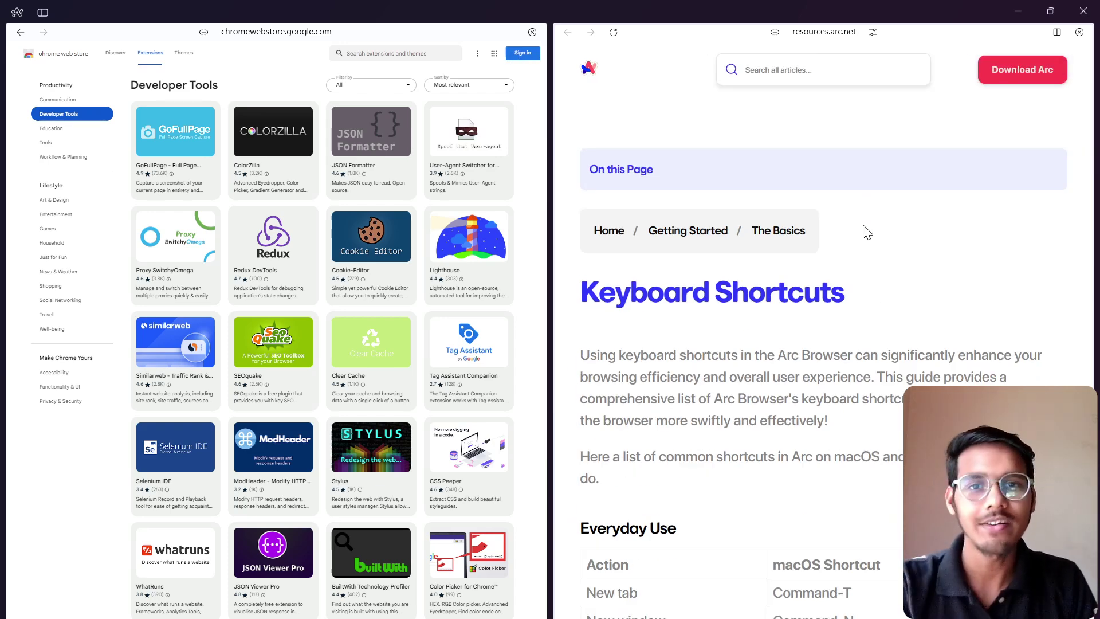
scroll(862, 246, down, 2)
scroll(859, 262, up, 2)
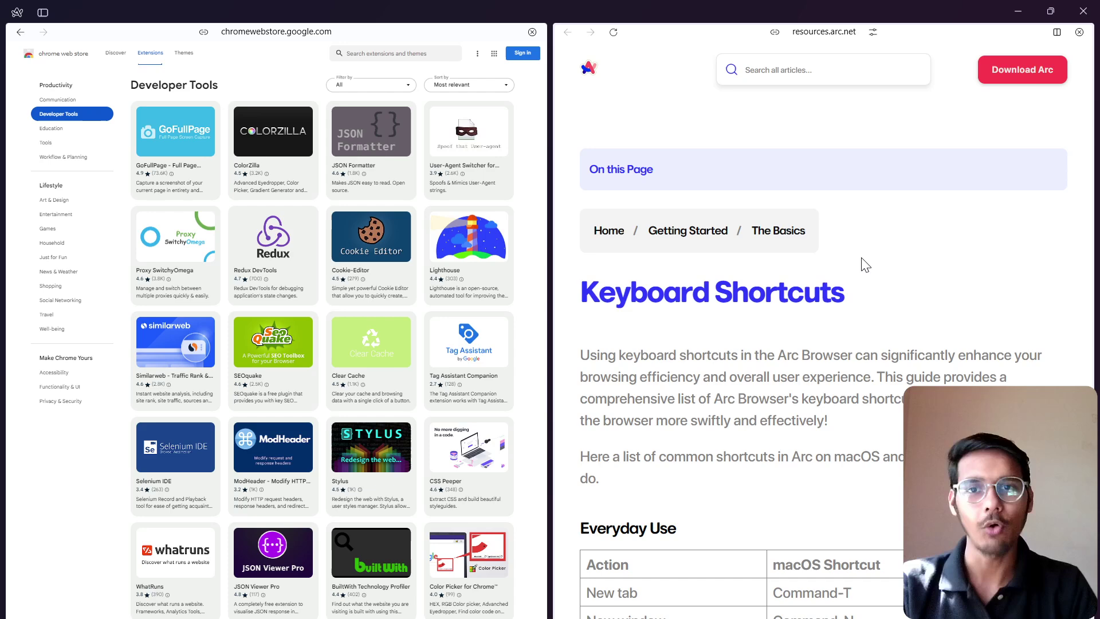
key(ctrl+plus)
scroll(55, 404, up, 1)
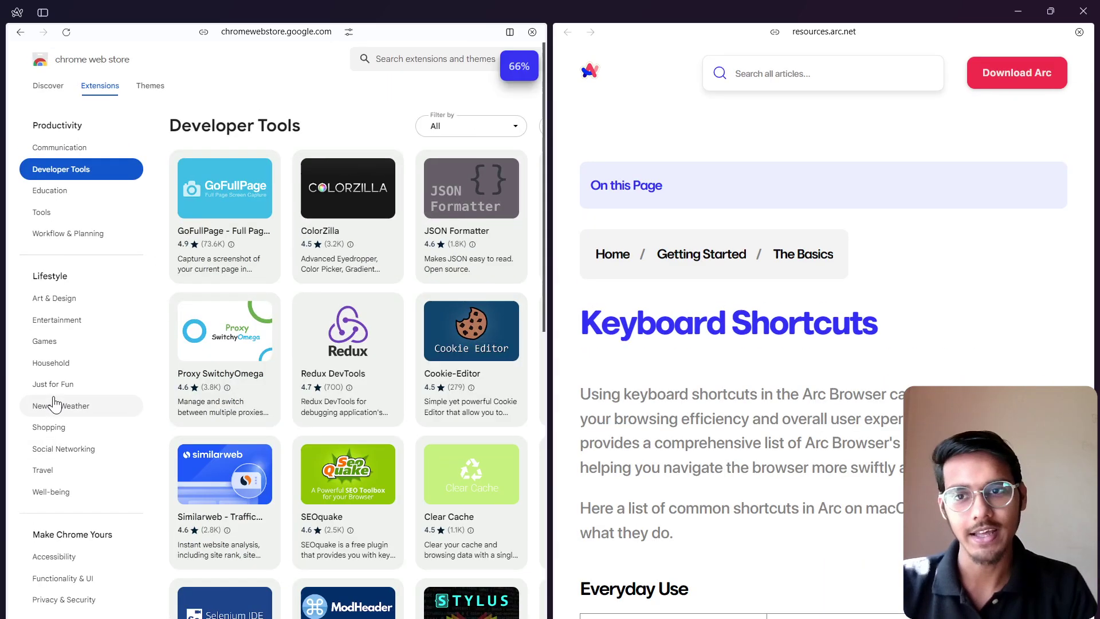
scroll(115, 375, up, 1)
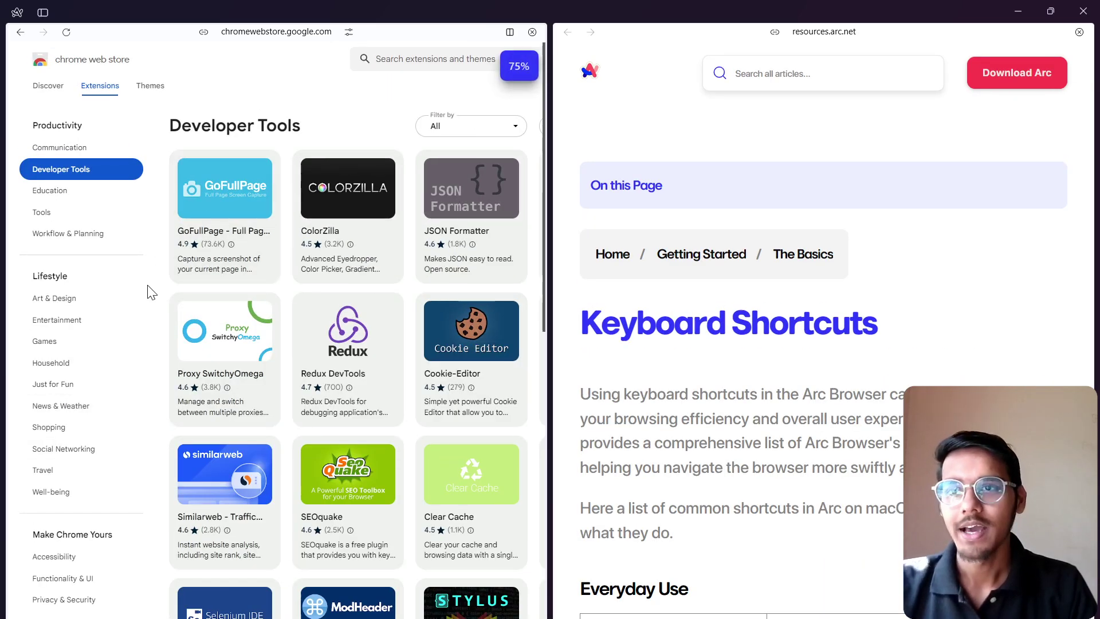
mouse_move(3, 355)
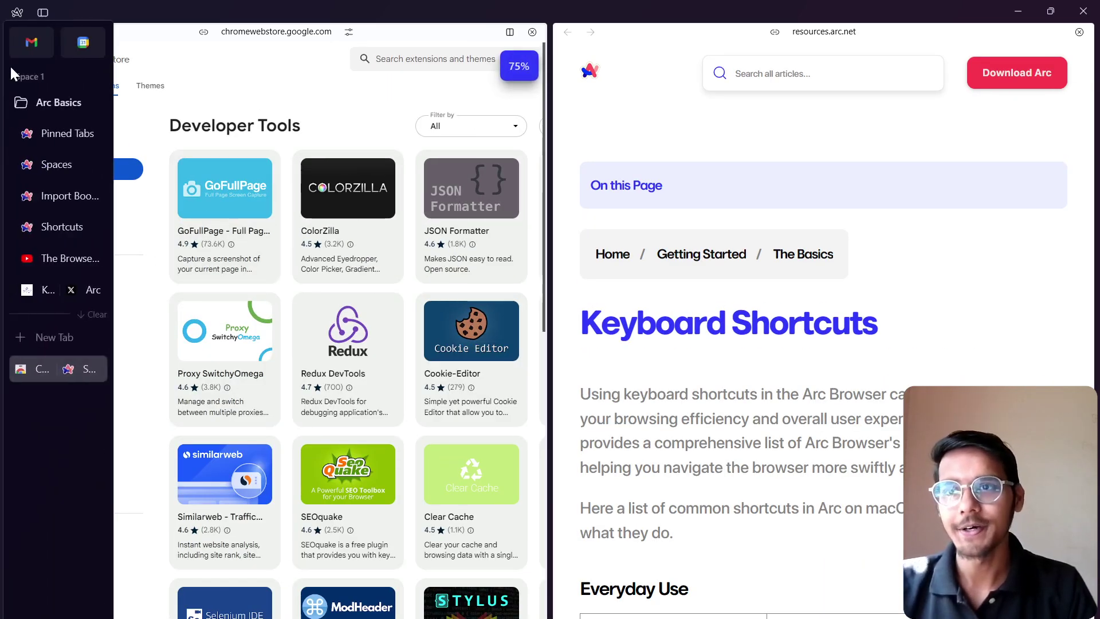
- Collapse Arc Basics and add a new space named GAME from the sidebar + menu
click(44, 101)
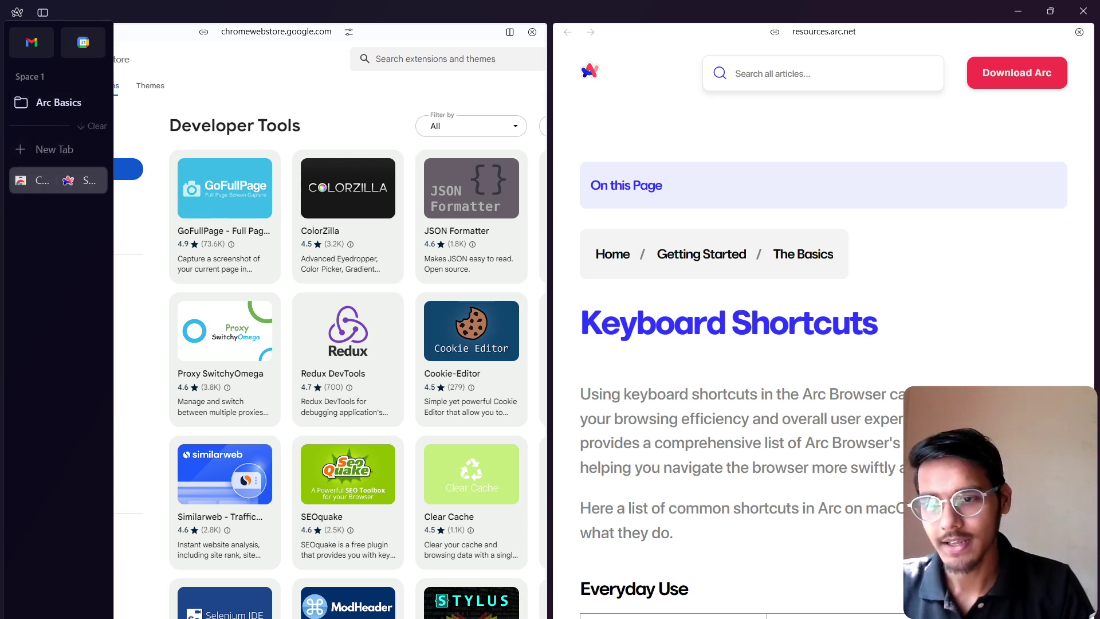
click(106, 604)
click(86, 592)
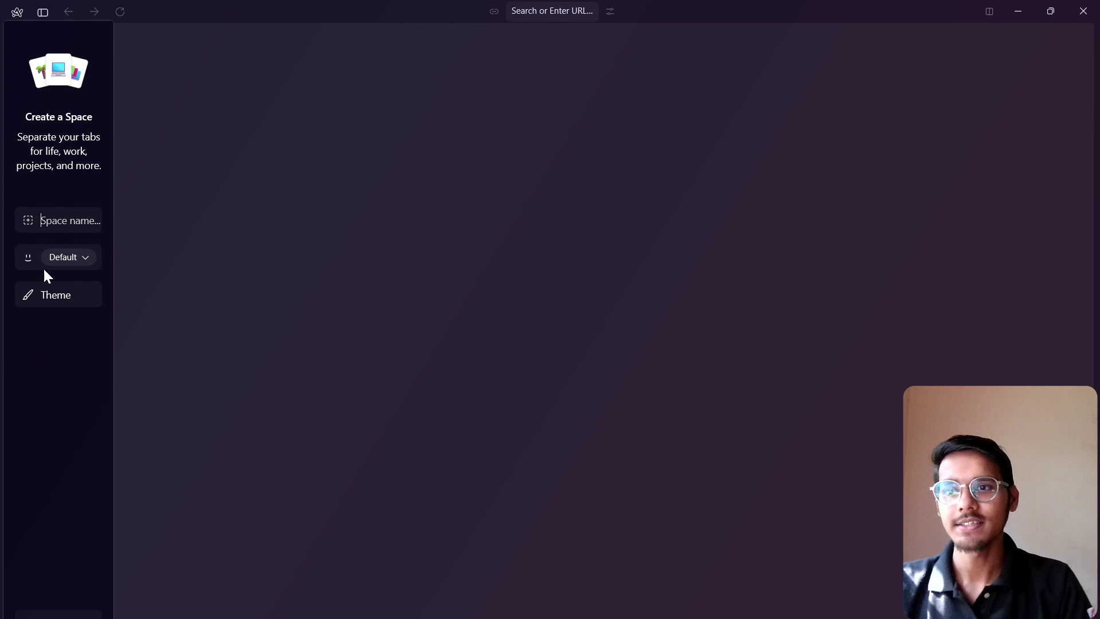
text(GAME)
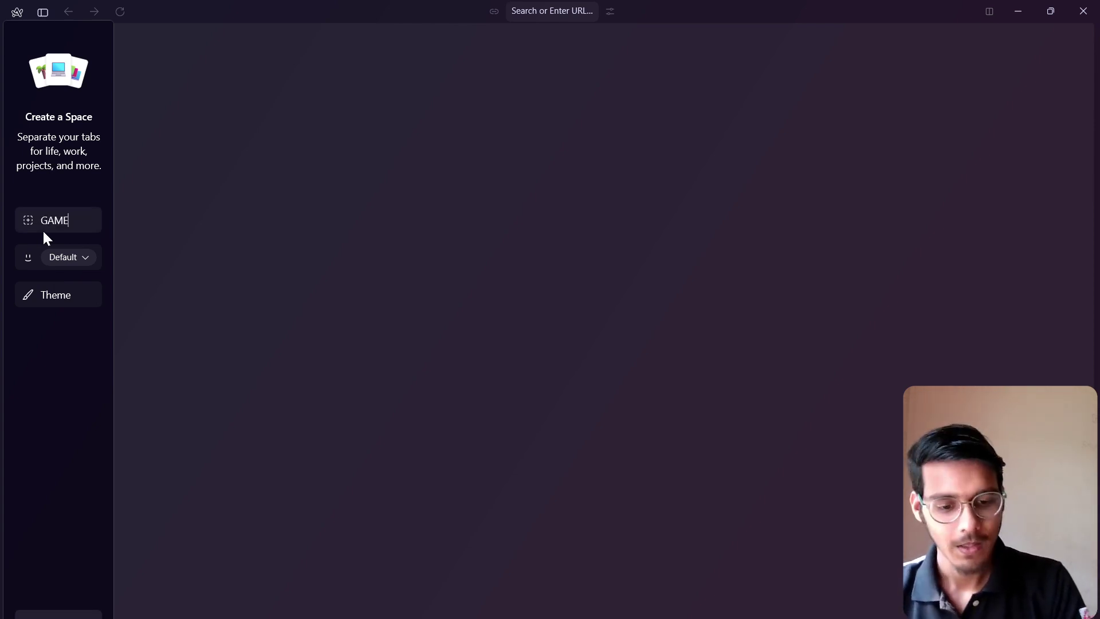
key(Return)
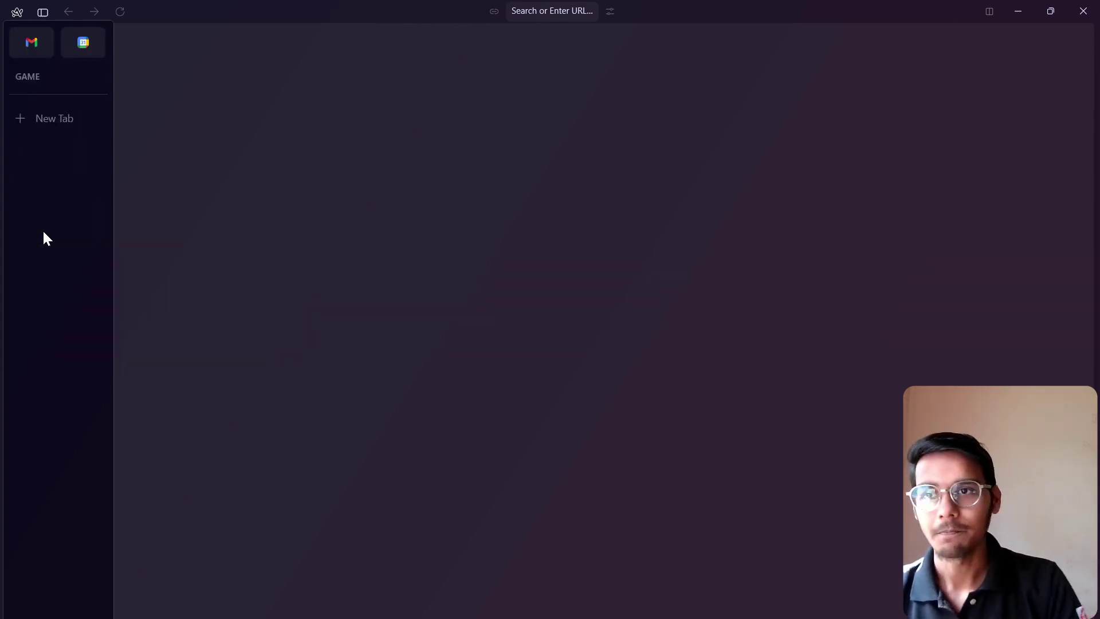
- Search GAMING in the GAME space, open the YouTube result and pin it
click(17, 119)
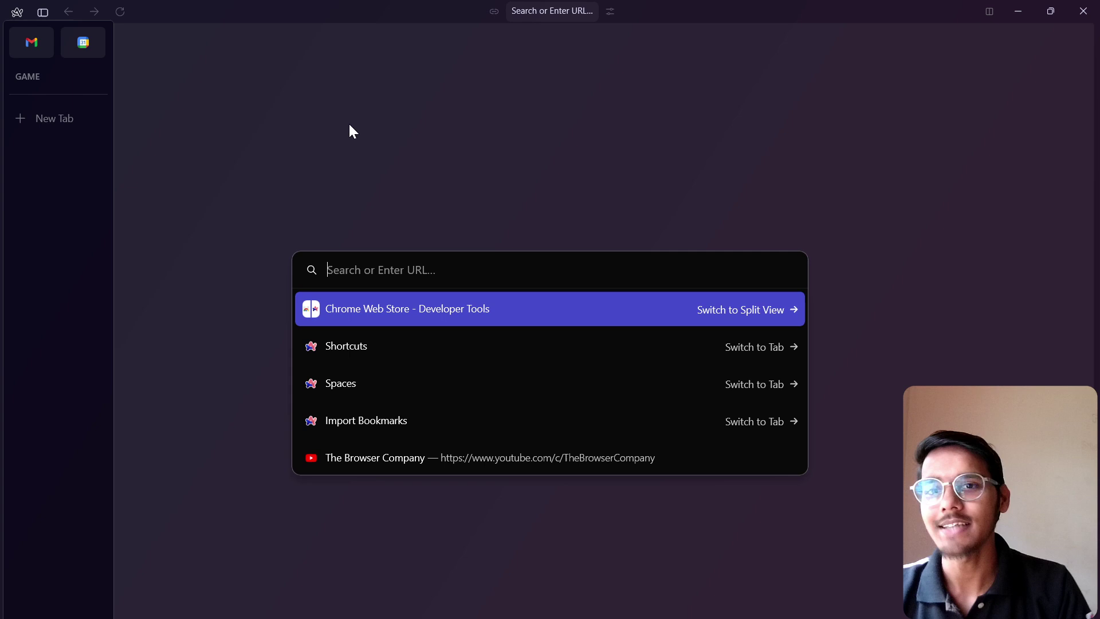
text(AI)
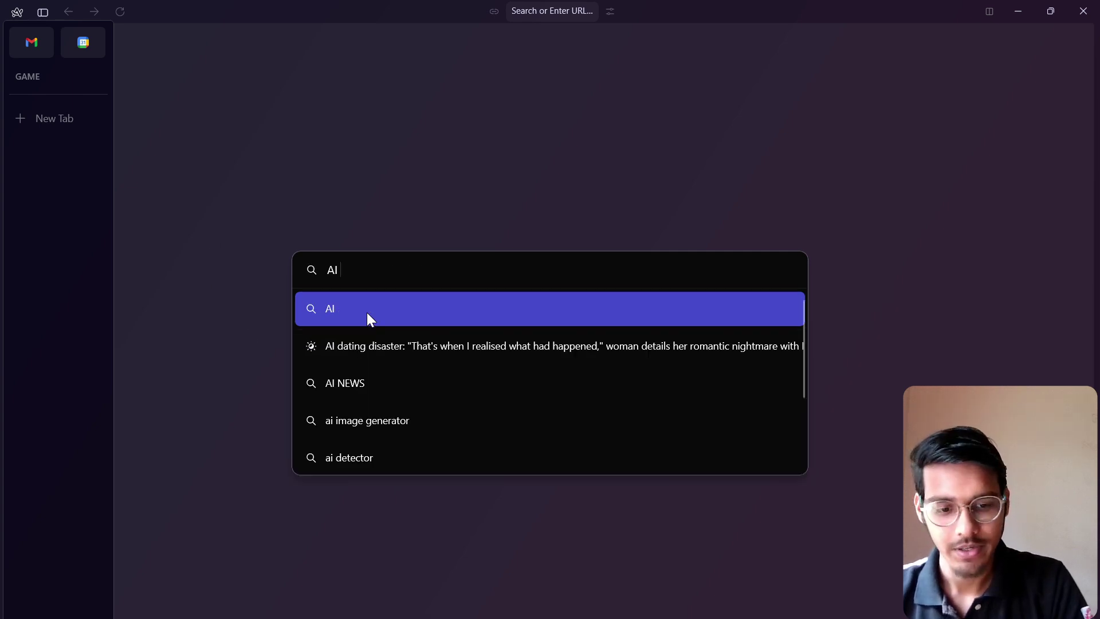
key(BackSpace)
key(BackSpace)
text(GAMING)
key(Return)
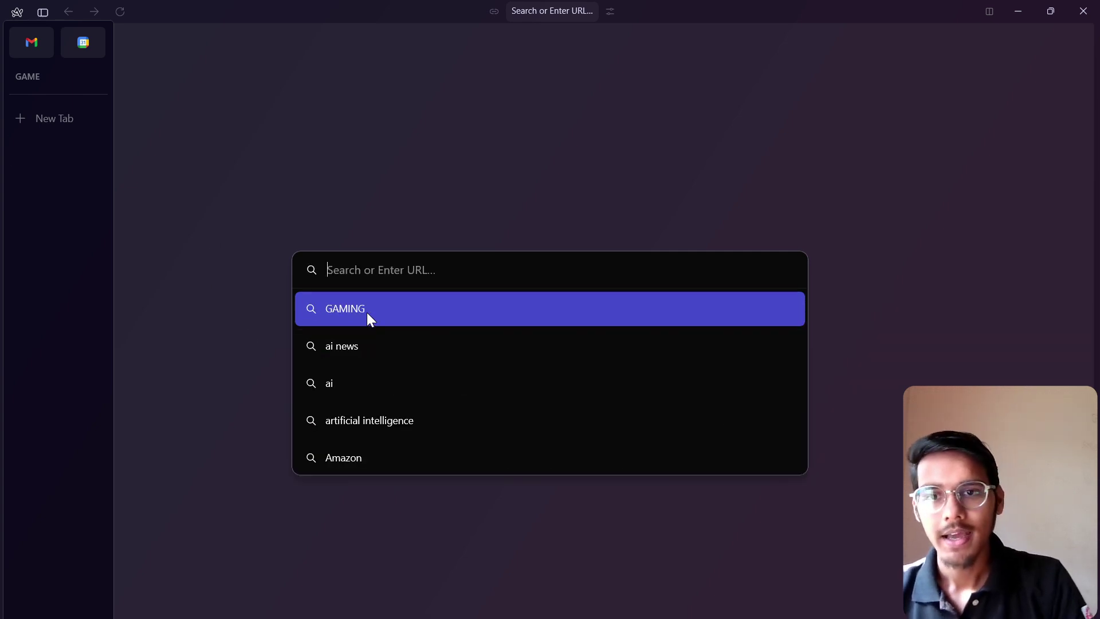
click(103, 280)
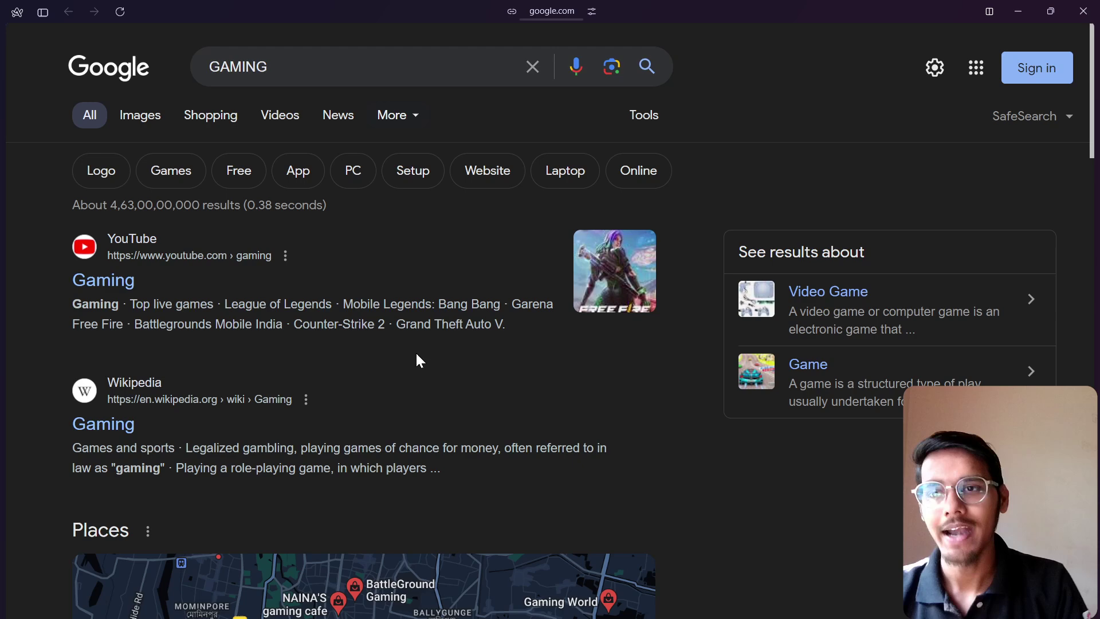
mouse_move(5, 201)
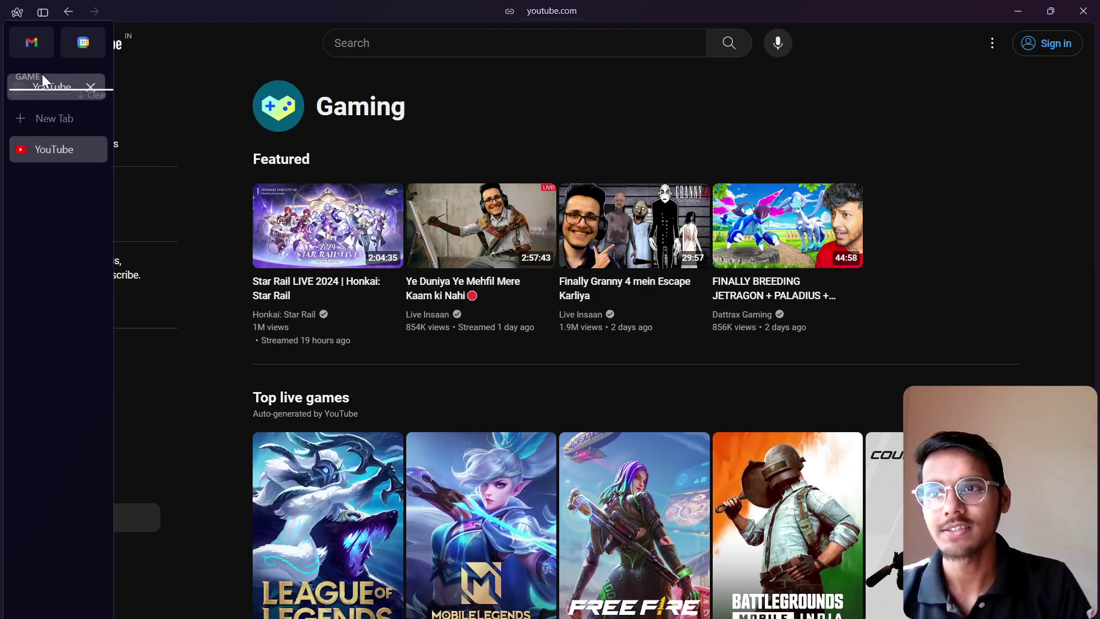
key(ctrl+d)
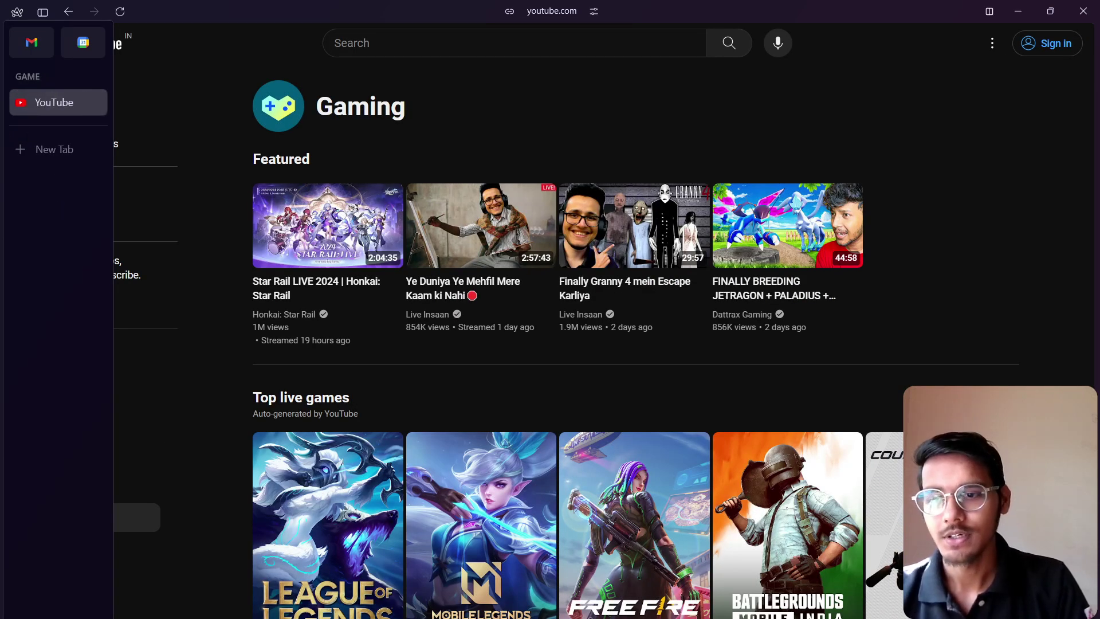
- Switch between Space 1 and GAME, expanding Arc Basics, and end in Space 1
key(ctrl+alt+Left)
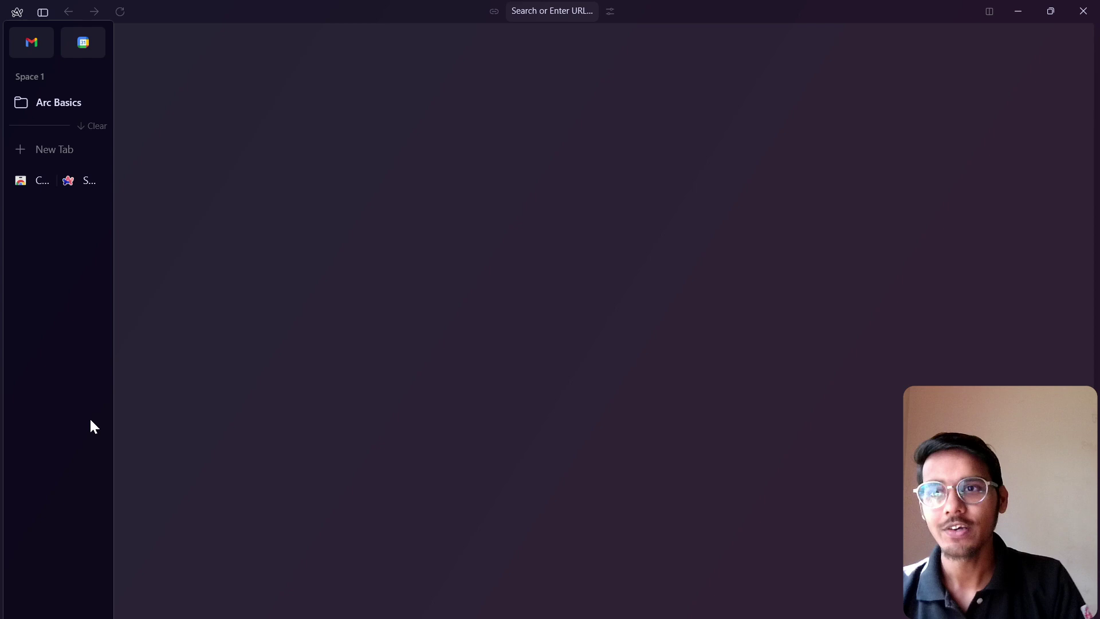
key(ctrl+alt+Right)
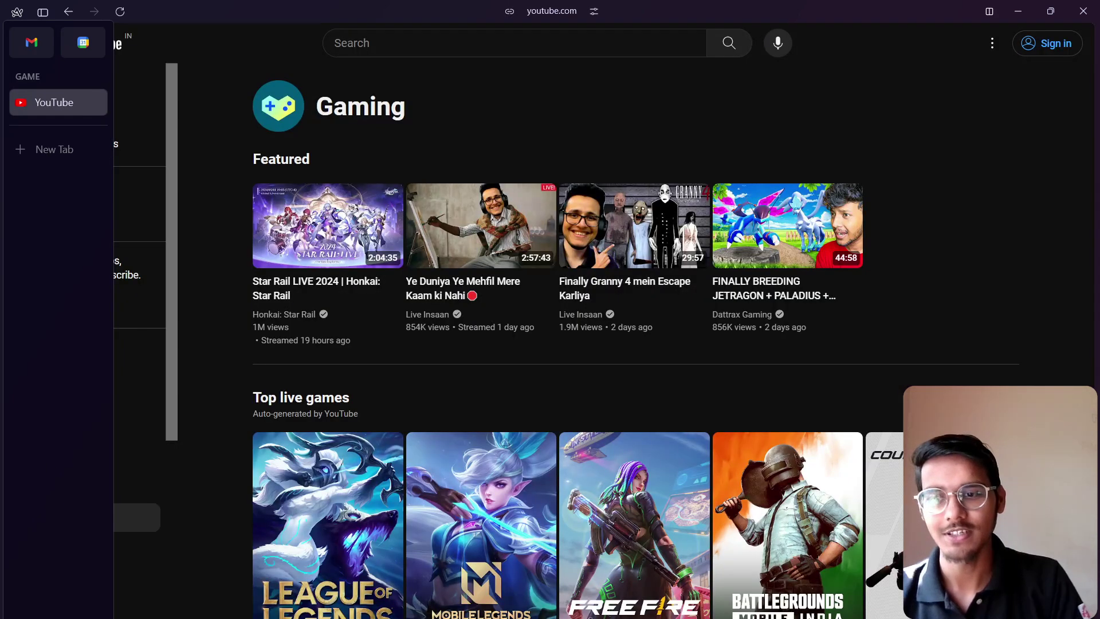
key(ctrl+alt+Left)
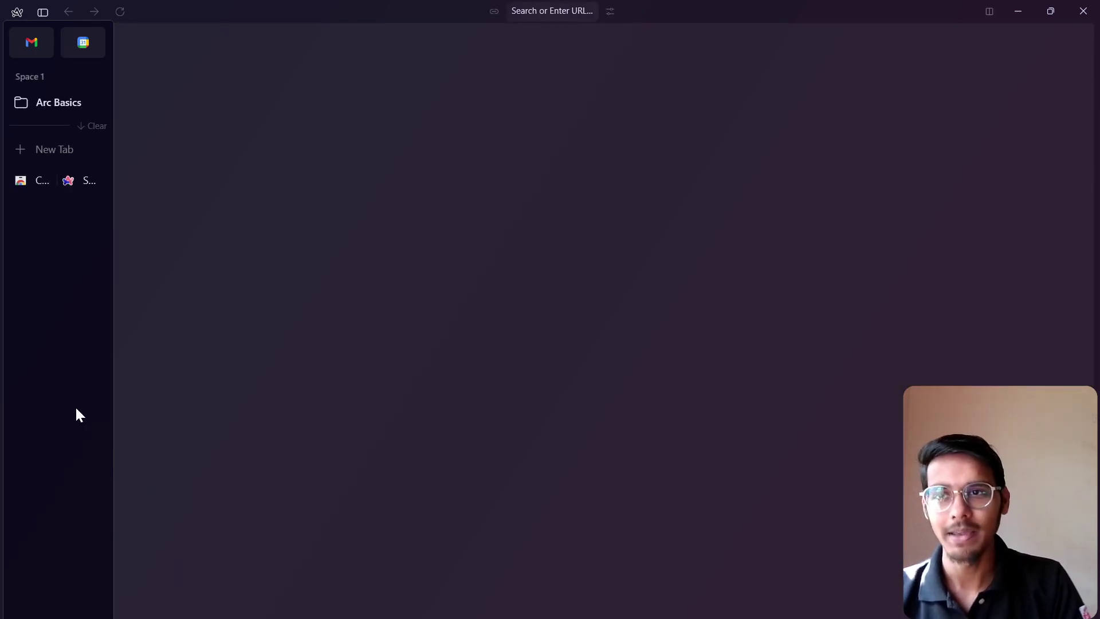
click(40, 110)
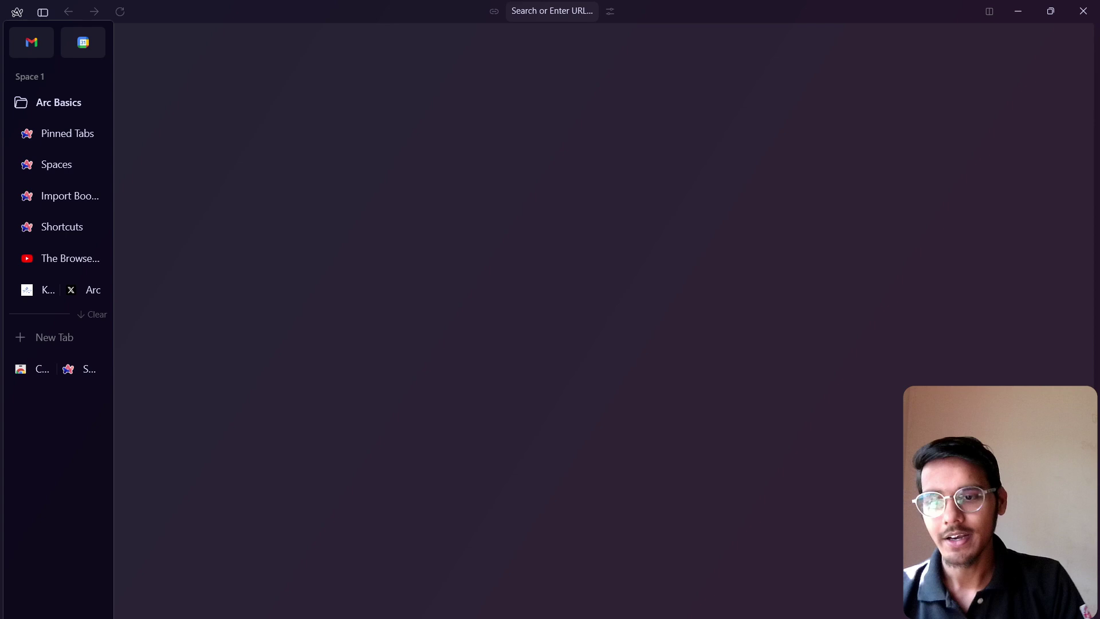
key(ctrl+alt+Right)
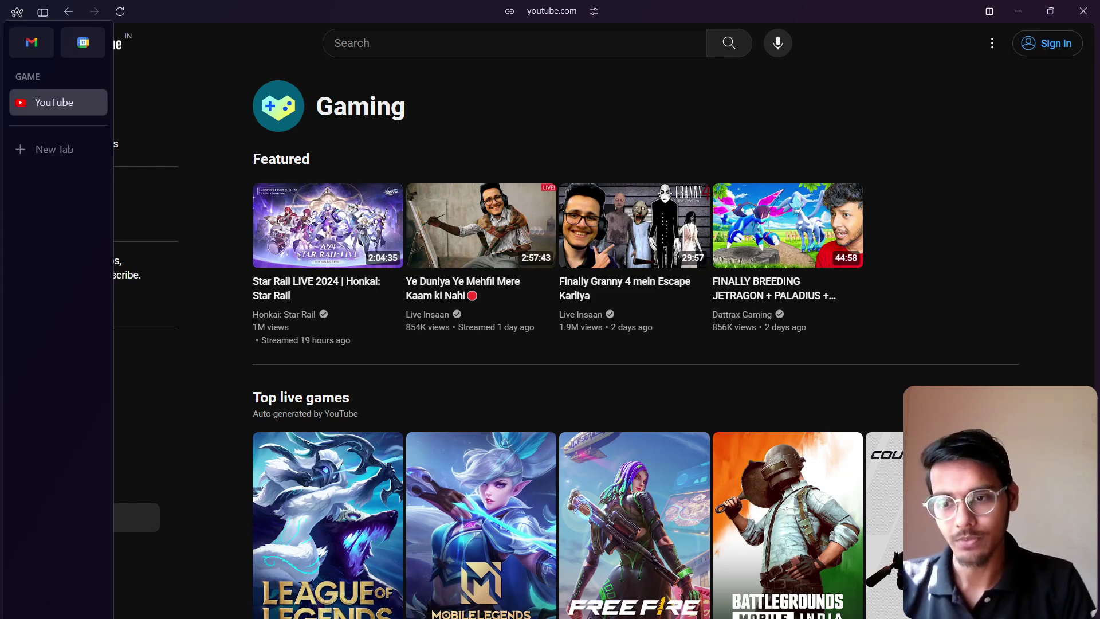
key(ctrl+alt+Left)
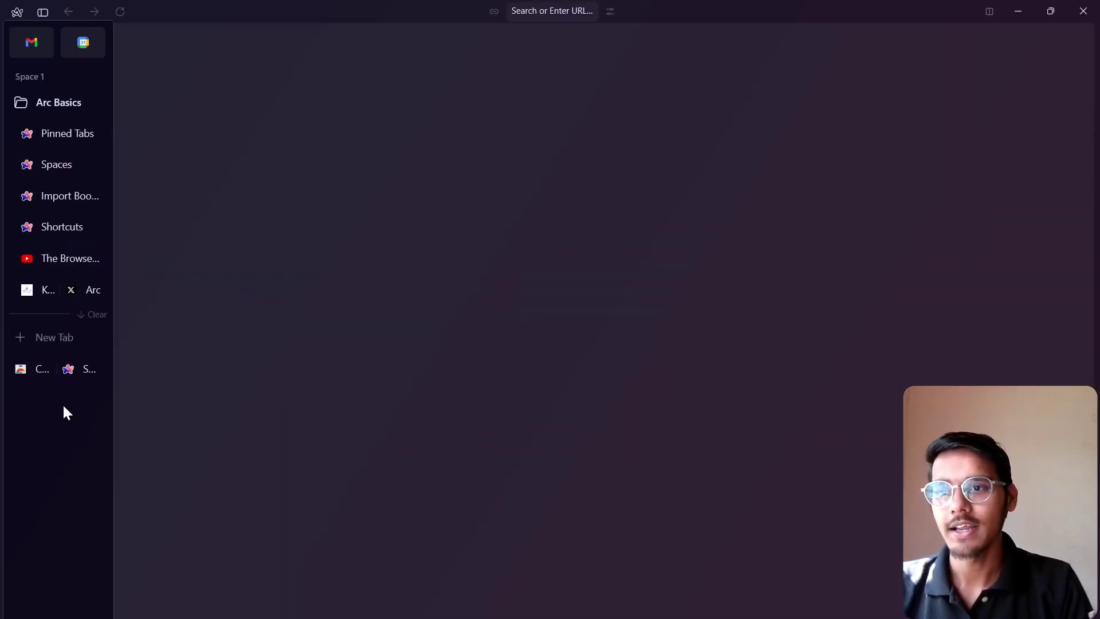
- Close the split tab, reopen the Pinned Tabs article, and set the window backdrop to Acrylic
click(96, 367)
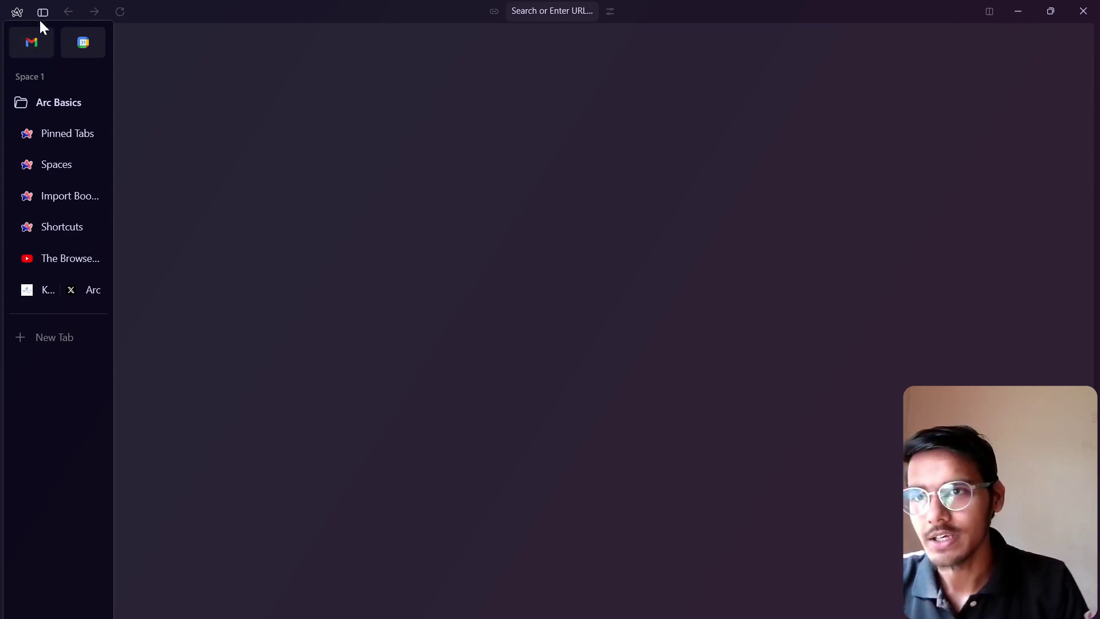
click(46, 132)
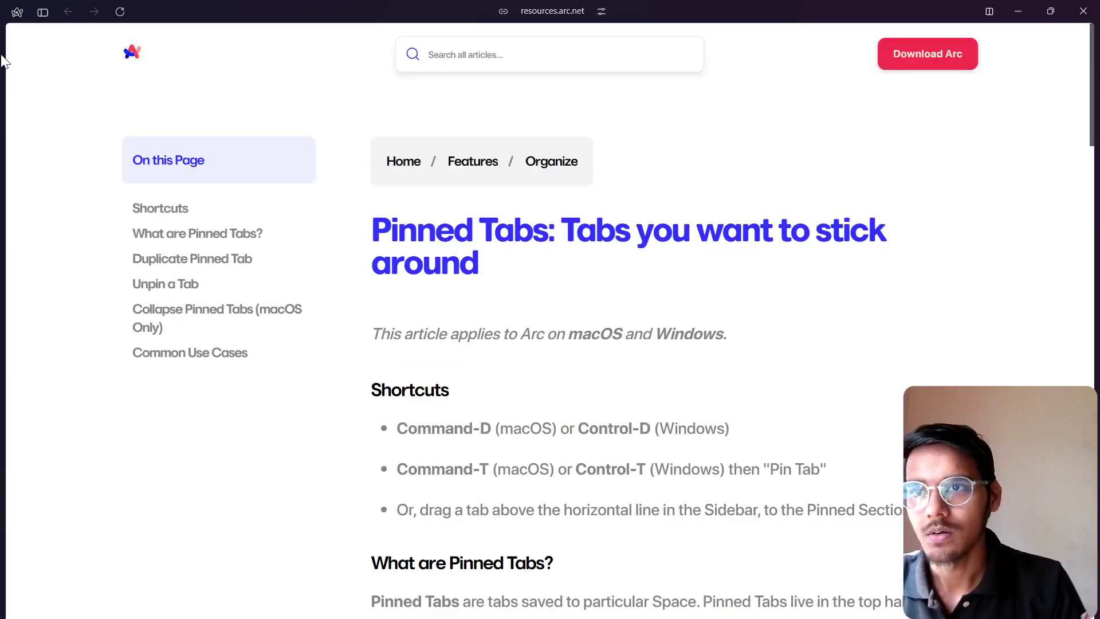
click(17, 12)
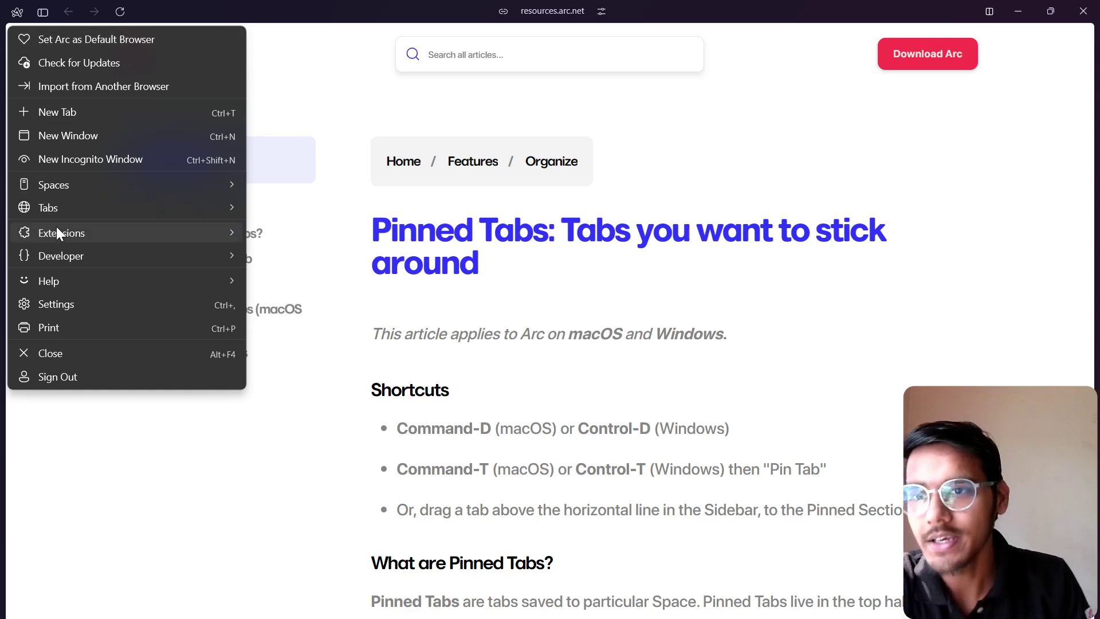
click(63, 306)
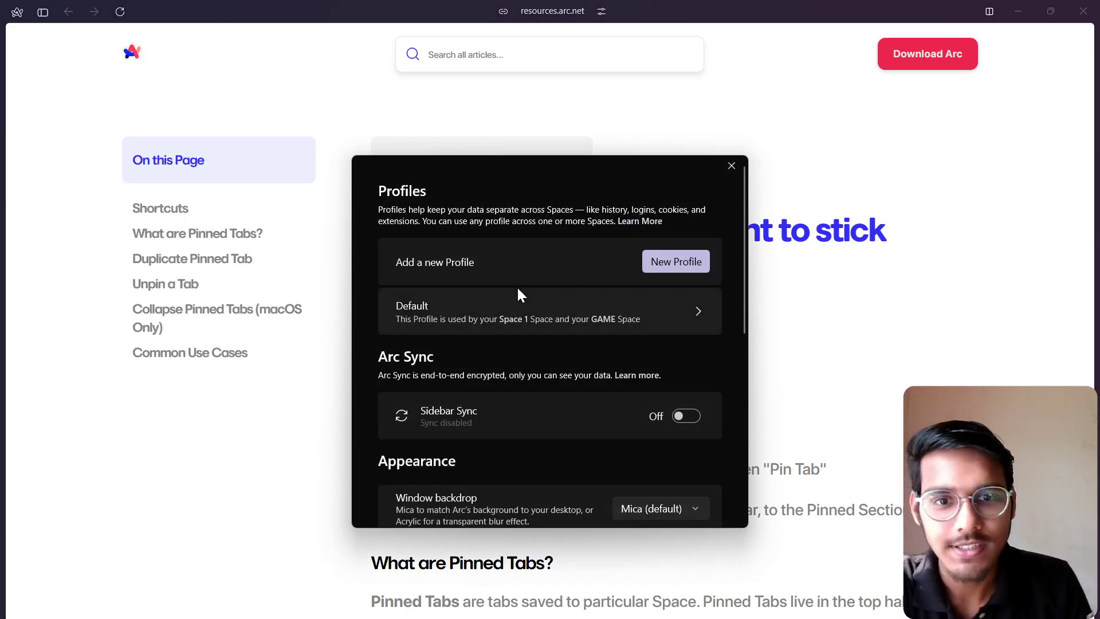
scroll(590, 396, down, 1)
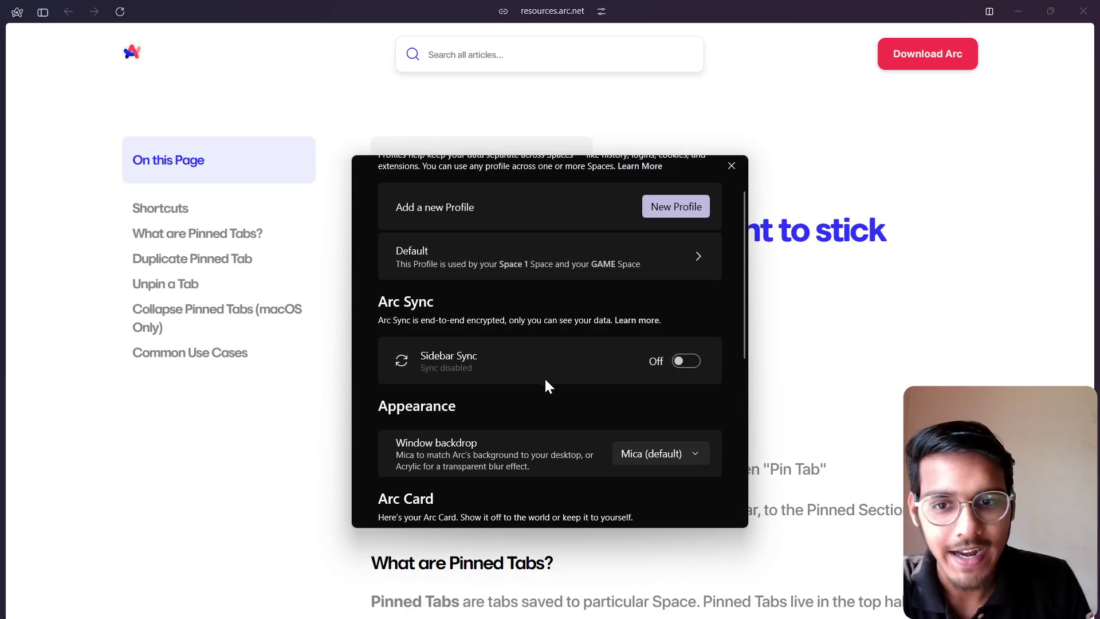
scroll(544, 386, down, 2)
click(671, 379)
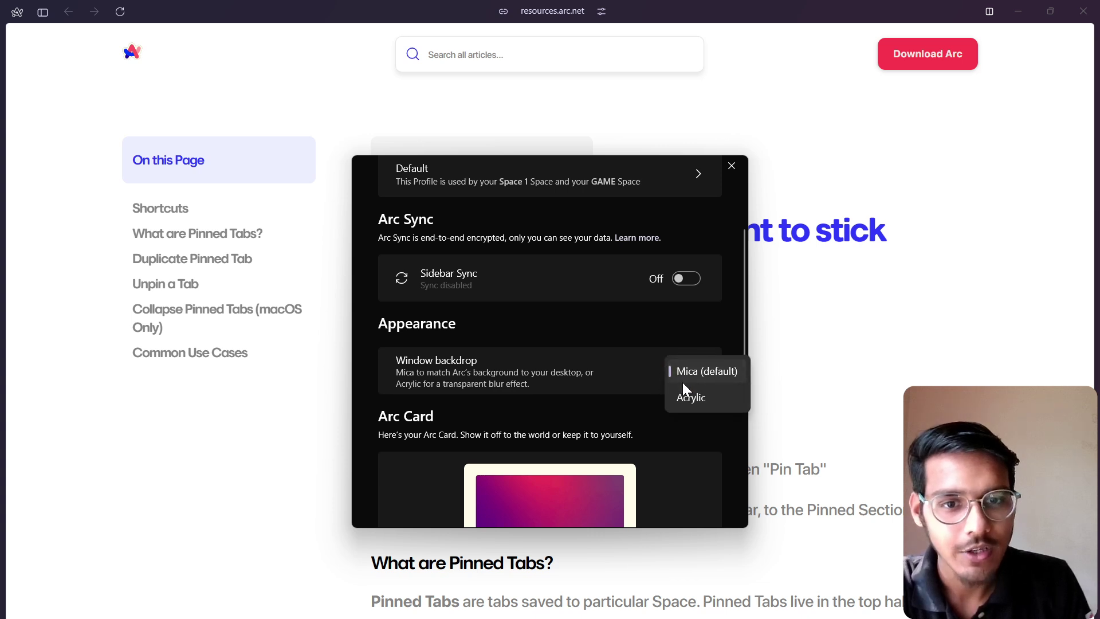
click(692, 396)
- Regenerate the Arc Card design and close Settings
scroll(501, 401, down, 5)
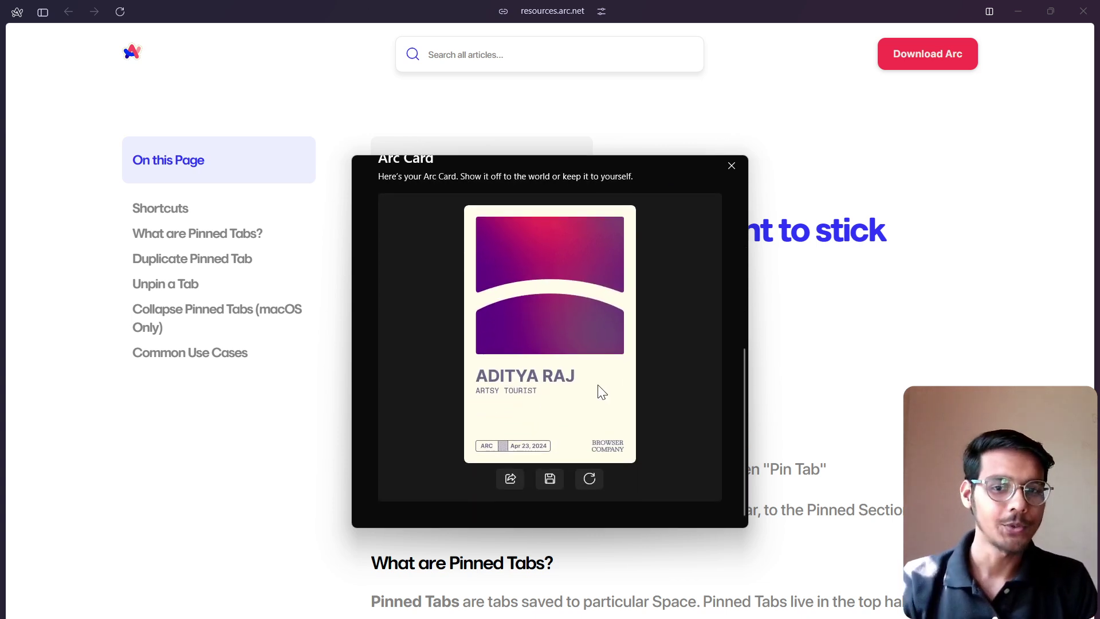
click(590, 478)
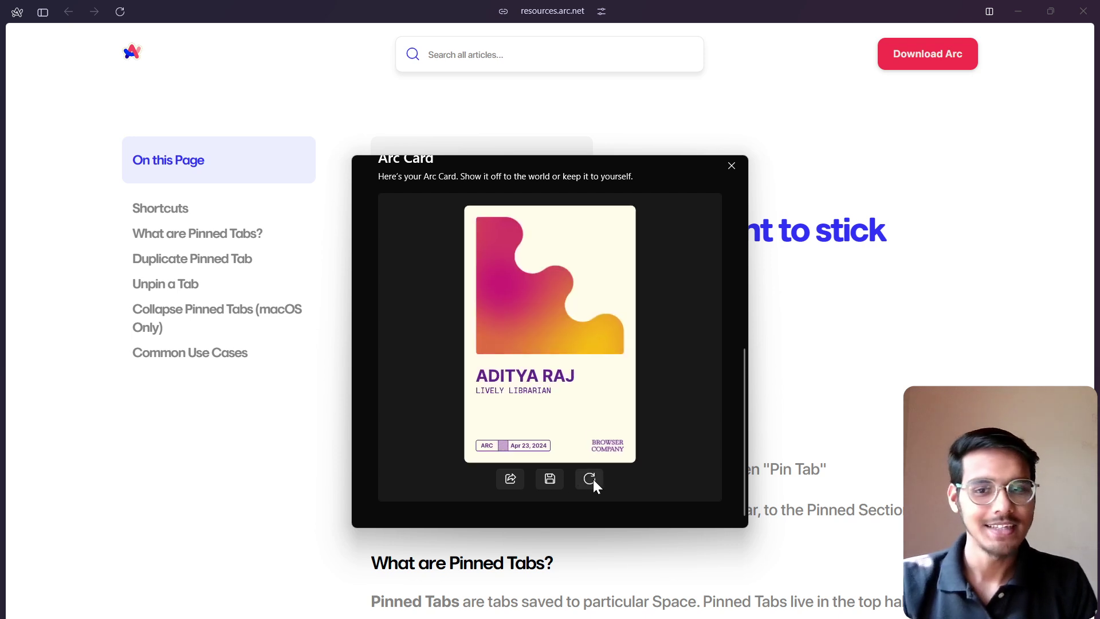
click(730, 166)
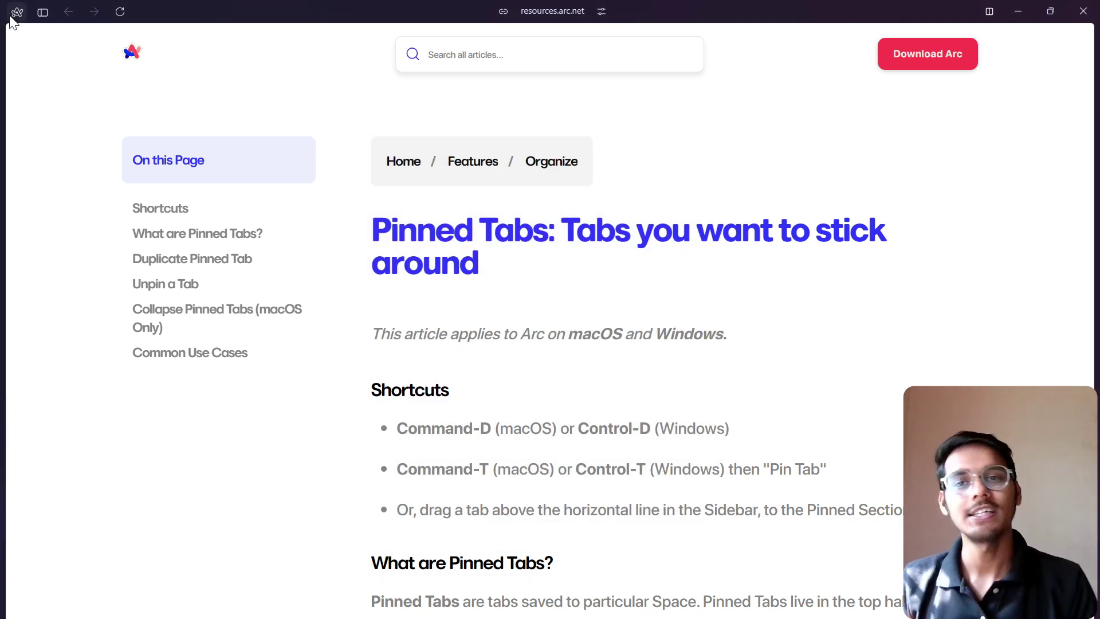
- From The Browser Company YouTube tab, go to Home and search for 'ML 2AI'
mouse_move(4, 34)
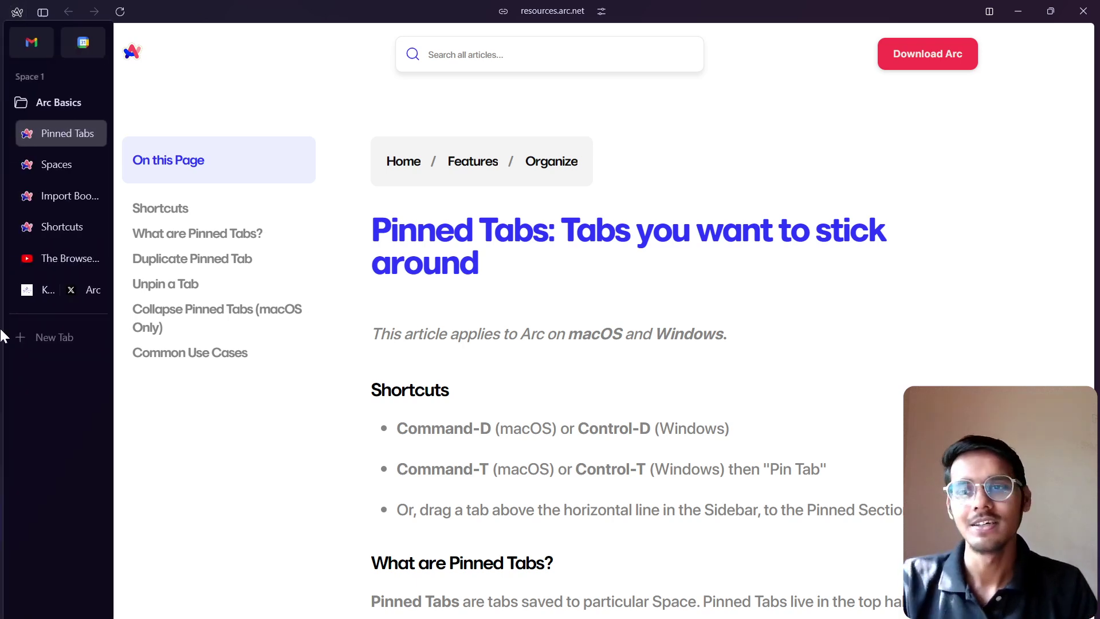
click(35, 258)
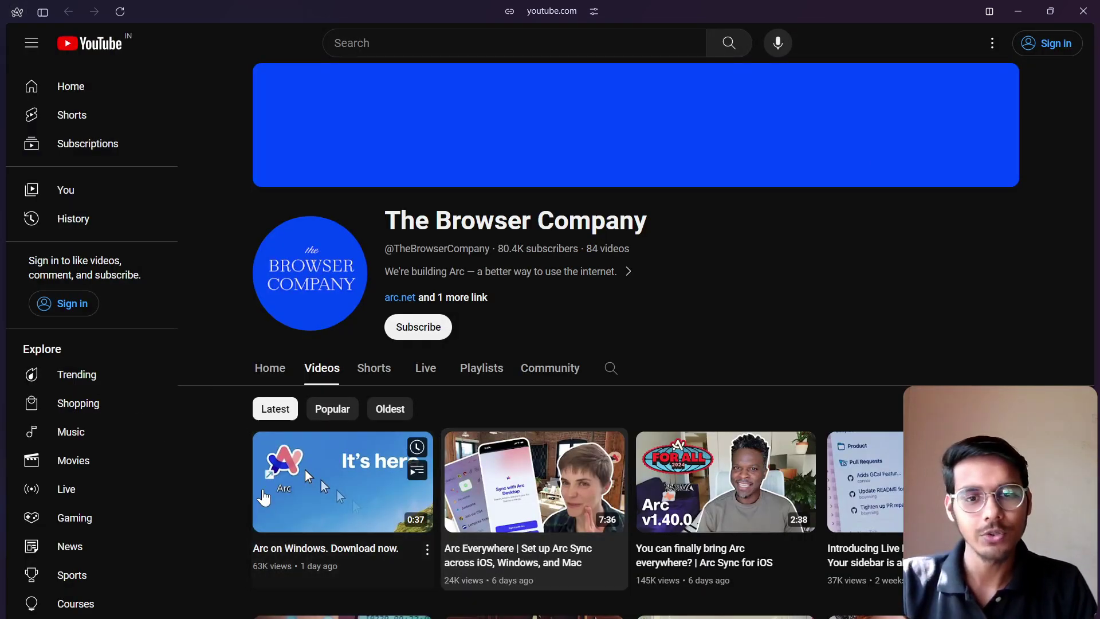
click(40, 90)
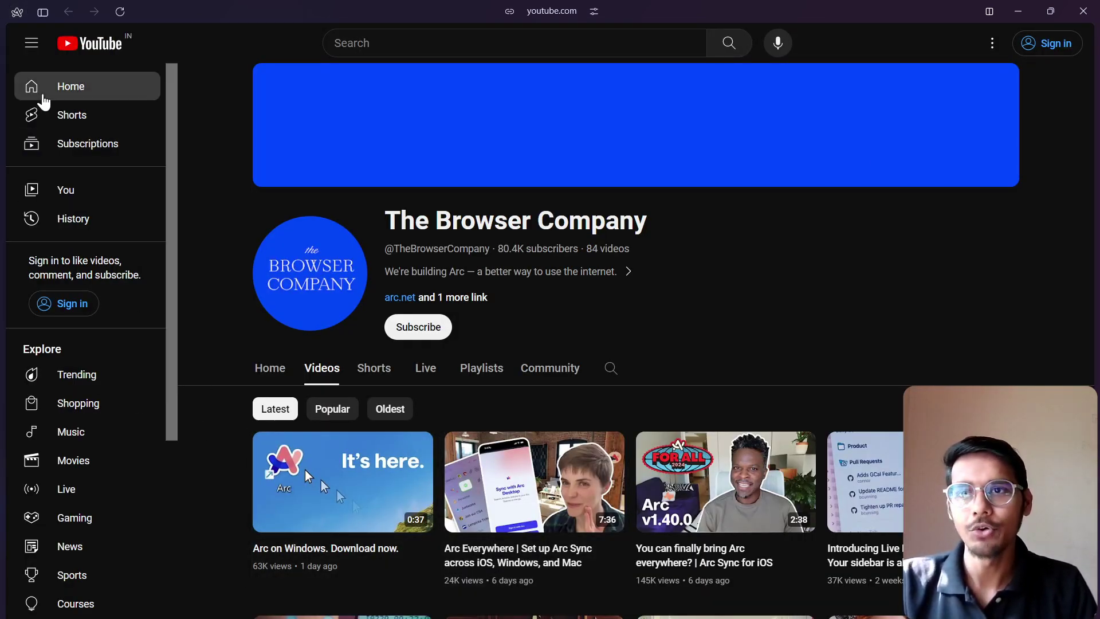
click(393, 42)
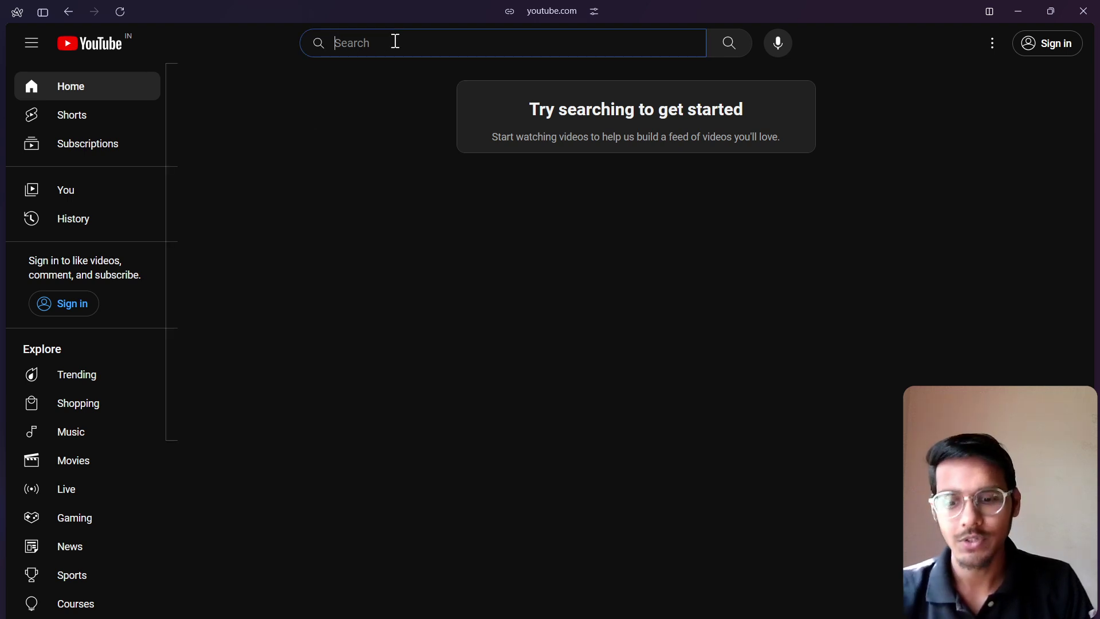
text(ML )
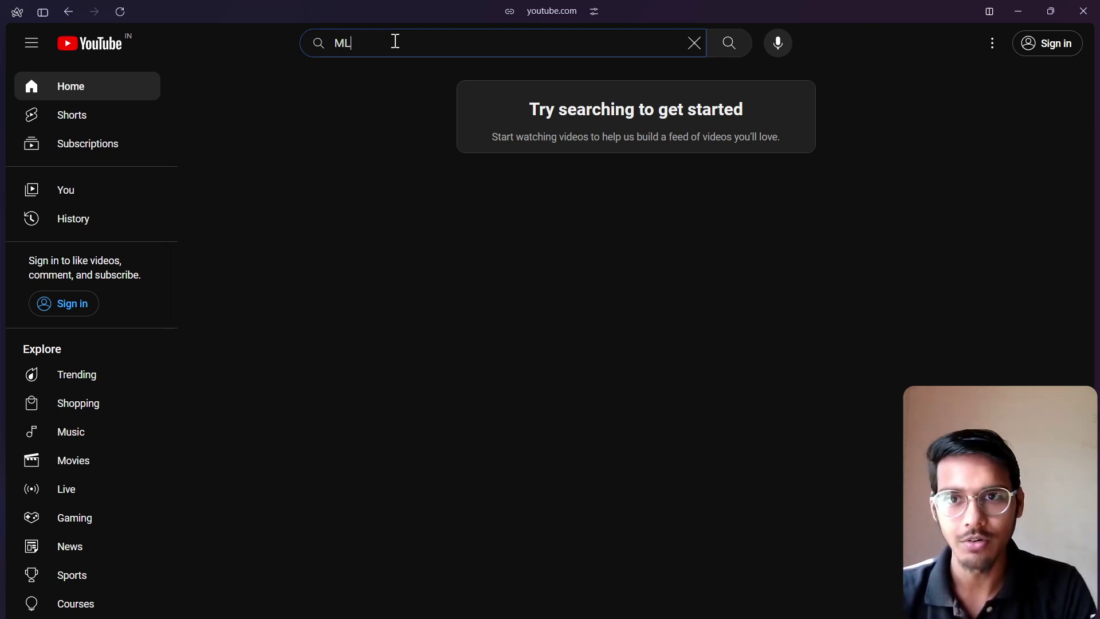
text(2AI)
key(Return)
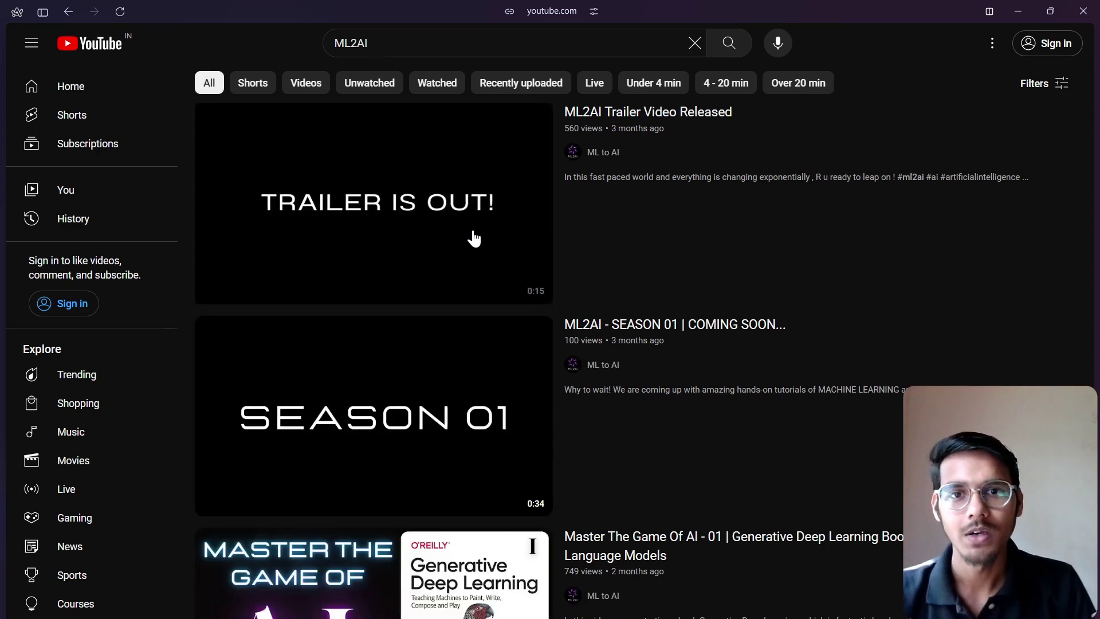
- Open the ML2AI trailer, pause its ad, and go back to the search results
click(386, 209)
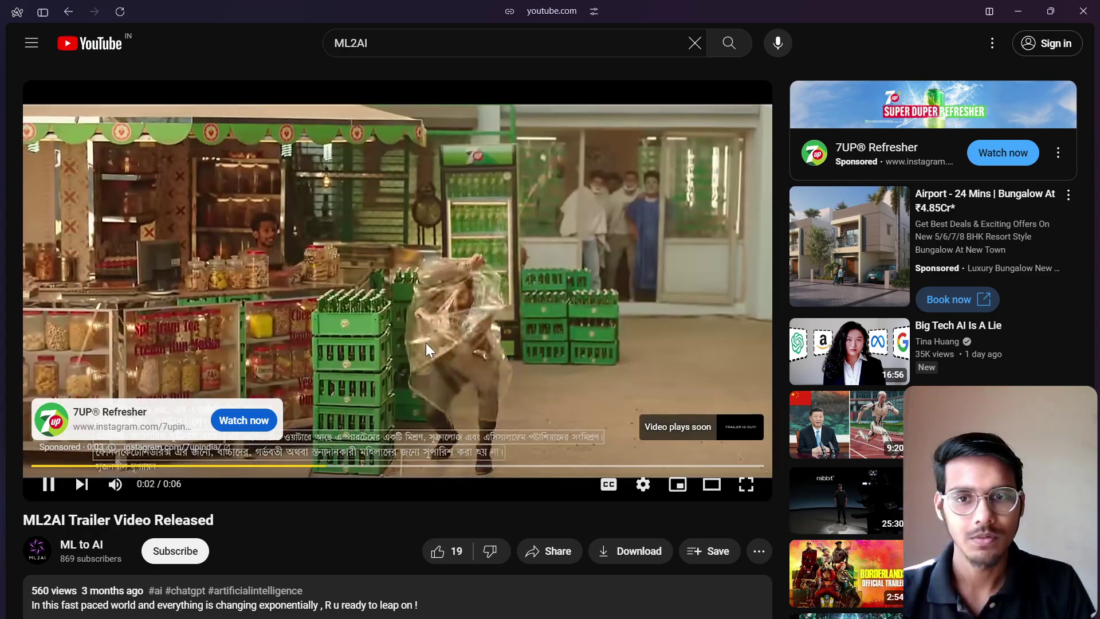
click(458, 353)
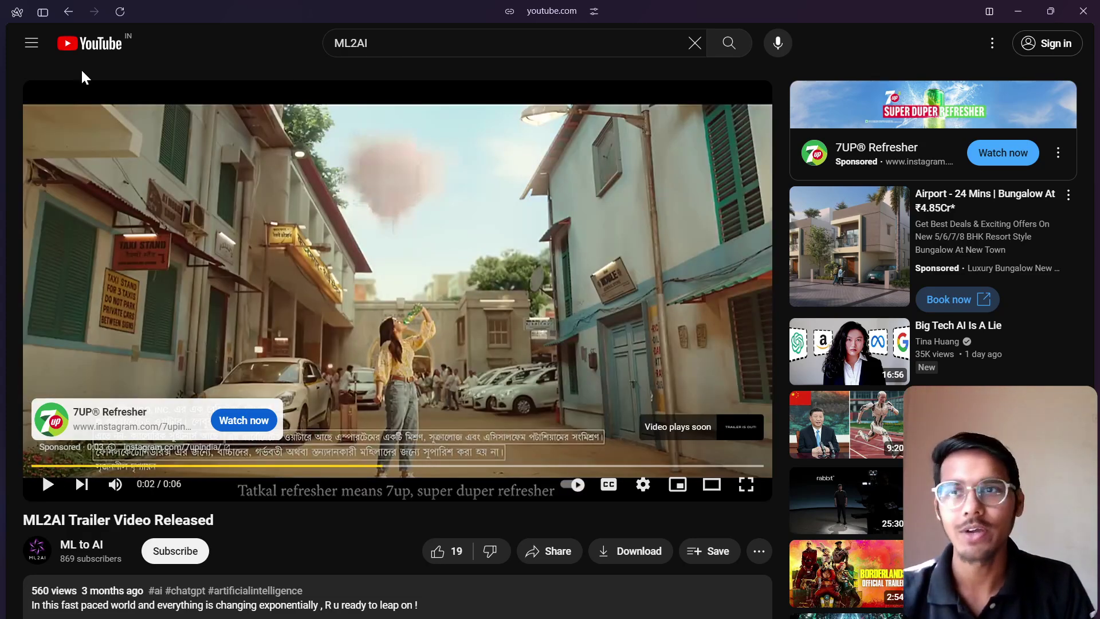
scroll(345, 415, down, 3)
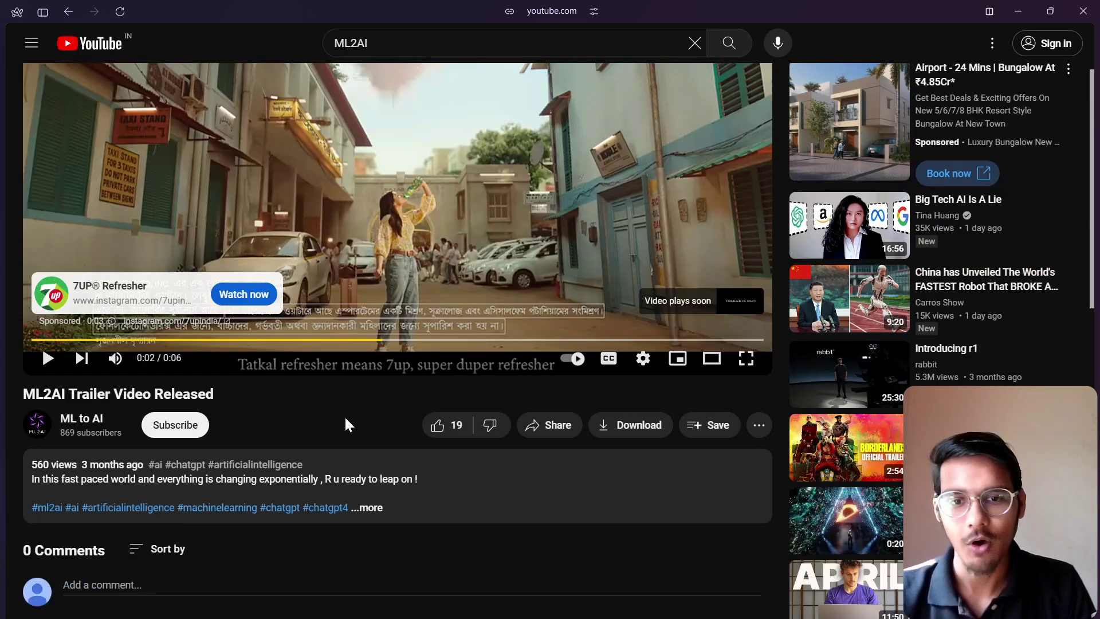
scroll(553, 252, up, 3)
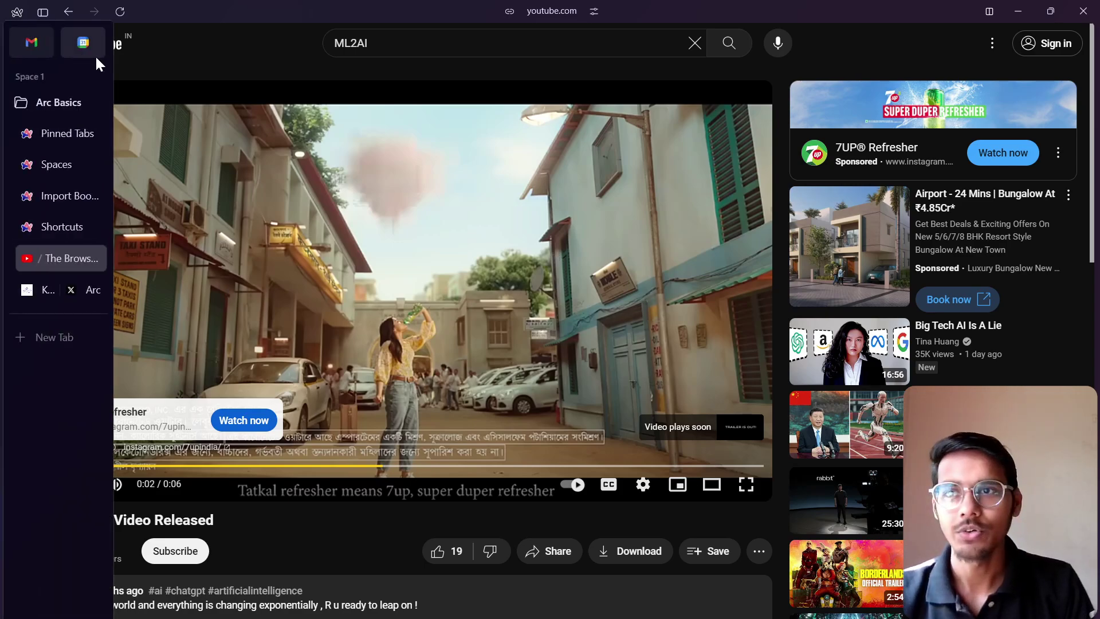
click(69, 12)
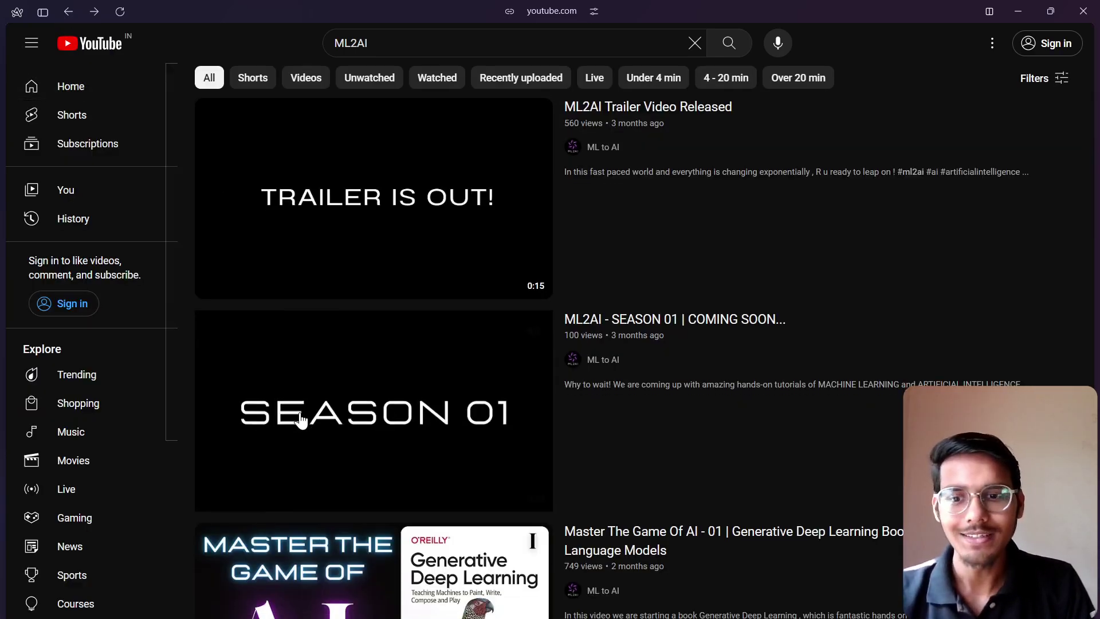
- Start the 'Master The Game Of AI' video, then switch to the Substack and Twitter split view
scroll(321, 413, down, 3)
click(410, 395)
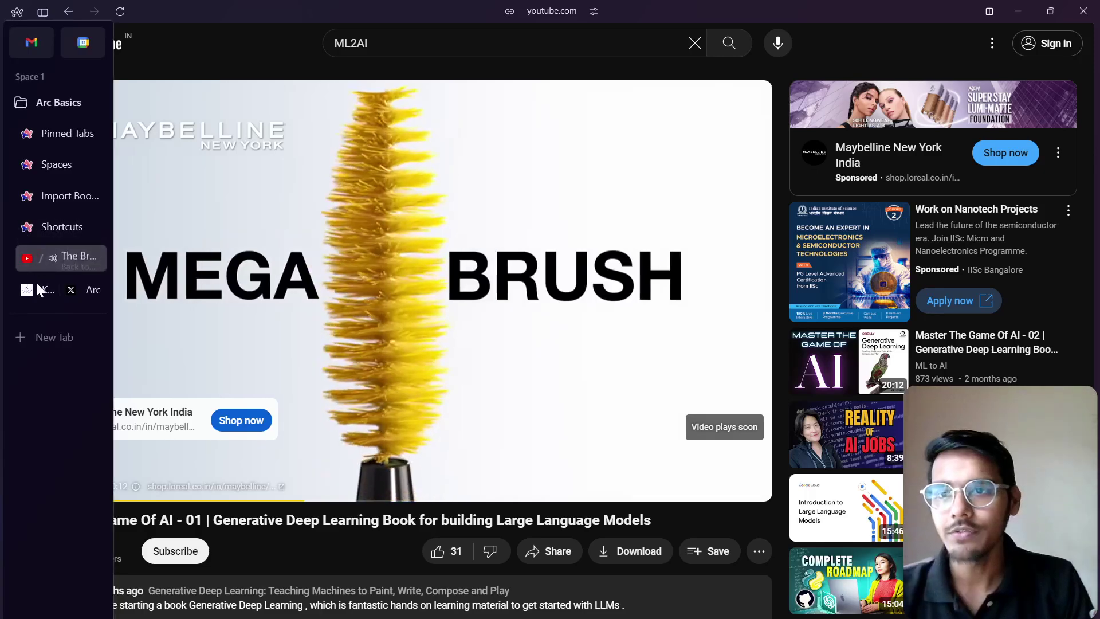
click(37, 289)
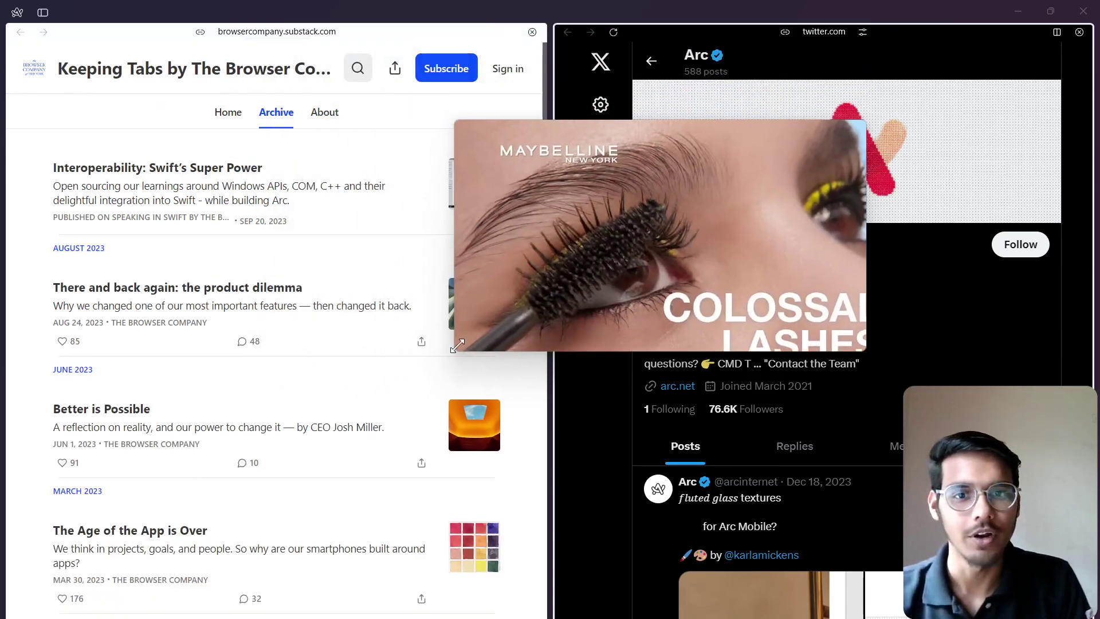
- Pause and shrink the floating video, return to its tab, then open the import bookmarks help article
click(658, 332)
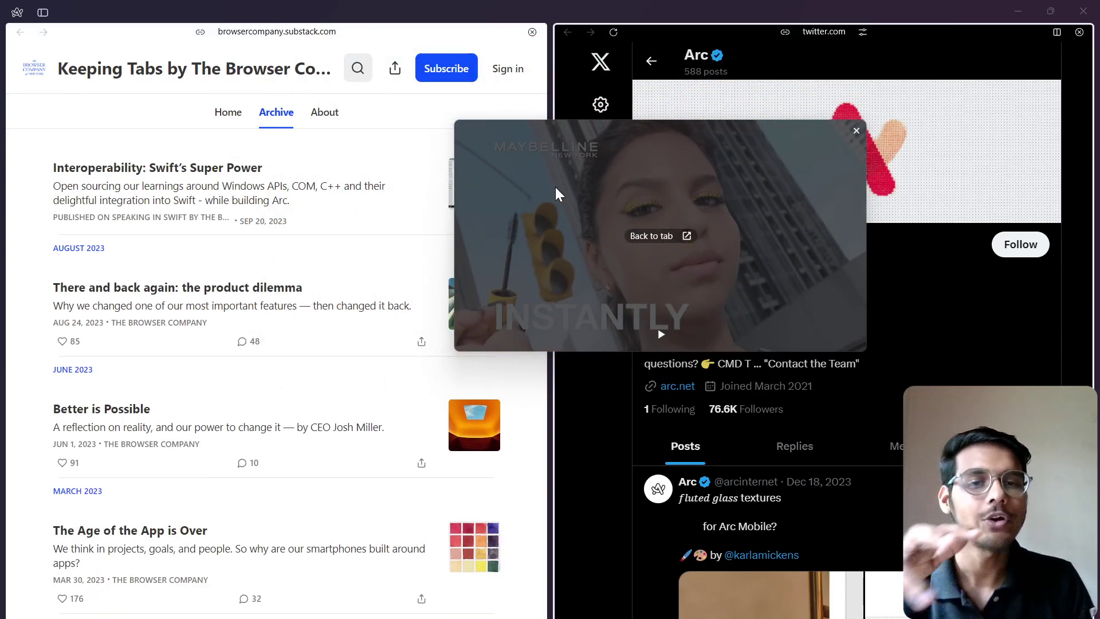
drag(456, 121, 681, 248)
click(752, 309)
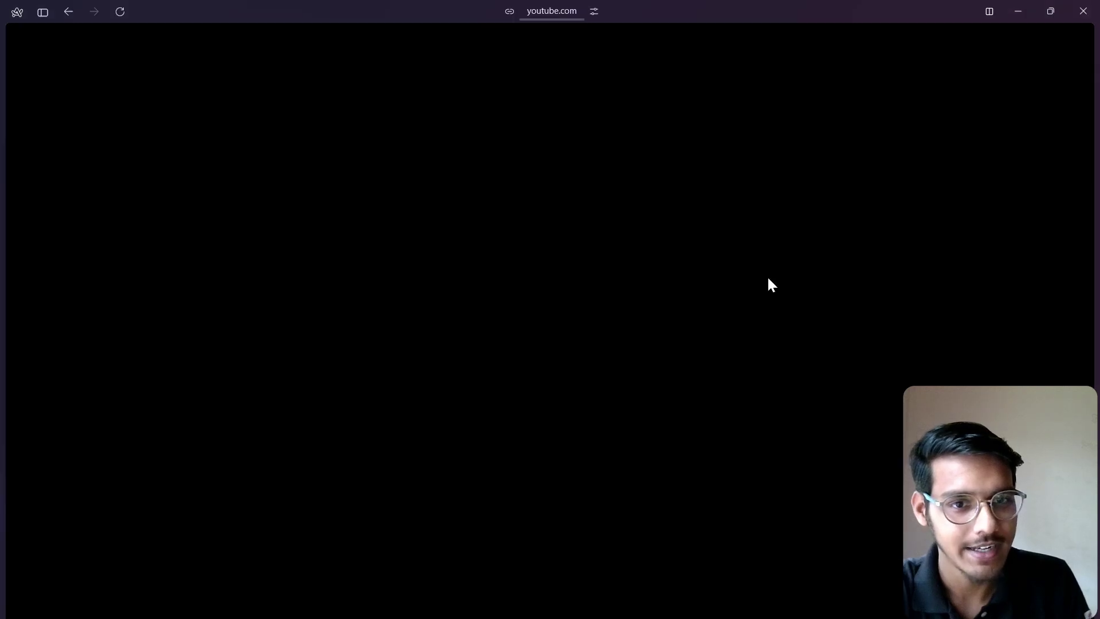
mouse_move(2, 8)
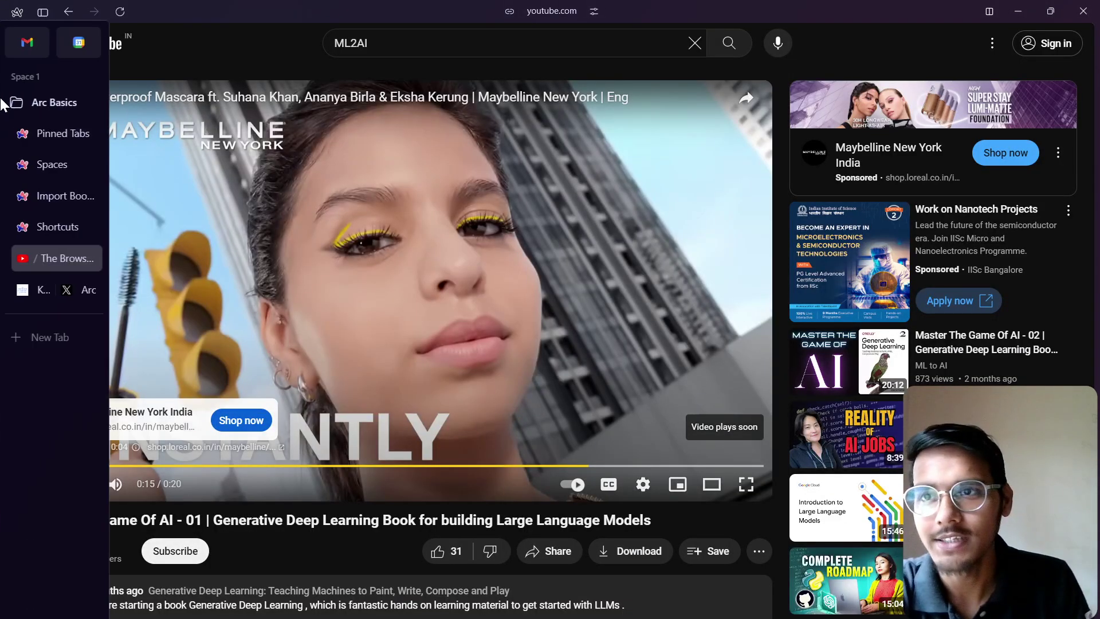
click(24, 197)
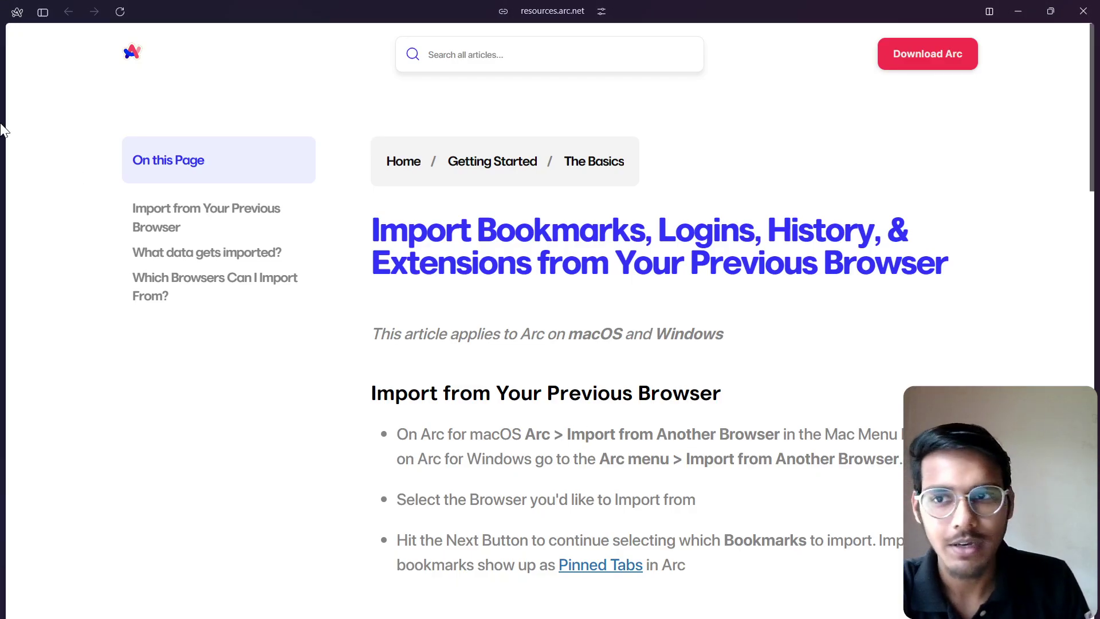
- Switch back to the YouTube video tab and toggle YouTube's guide menu open and closed
mouse_move(2, 131)
click(40, 259)
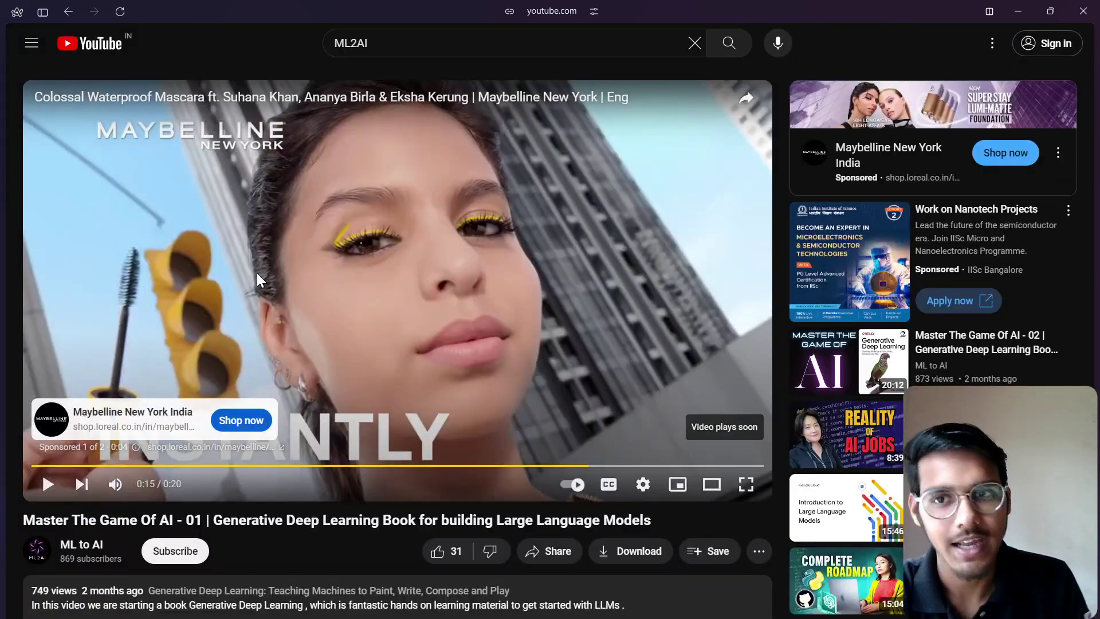
click(31, 43)
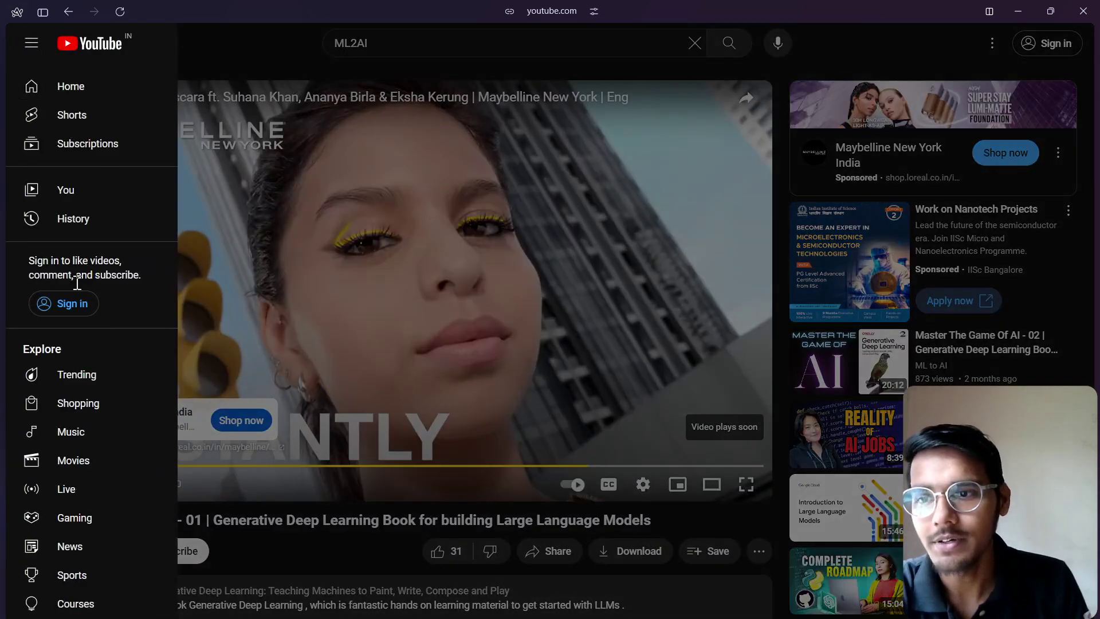
click(223, 47)
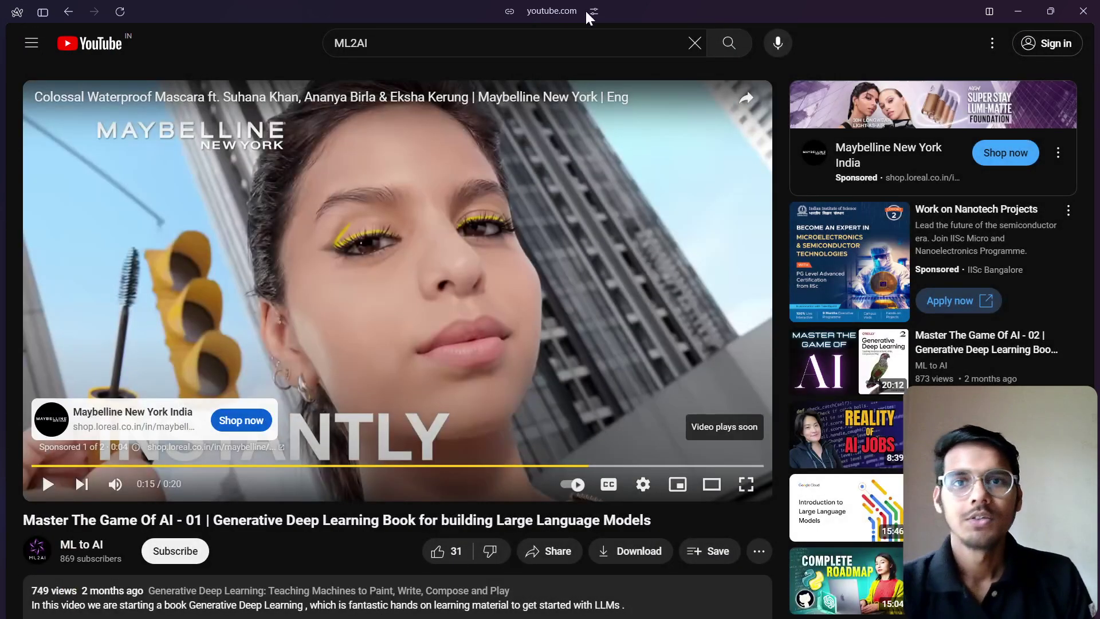
- Replace the page address with 'AI NEWS OF ELON MUSK' and run the search
click(581, 14)
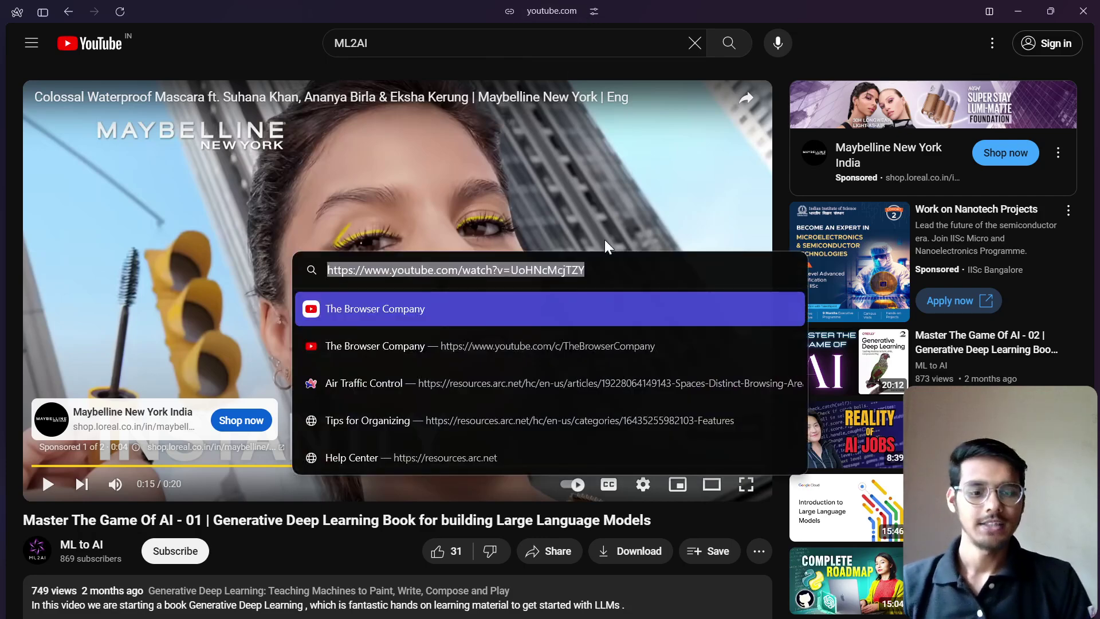
key(BackSpace)
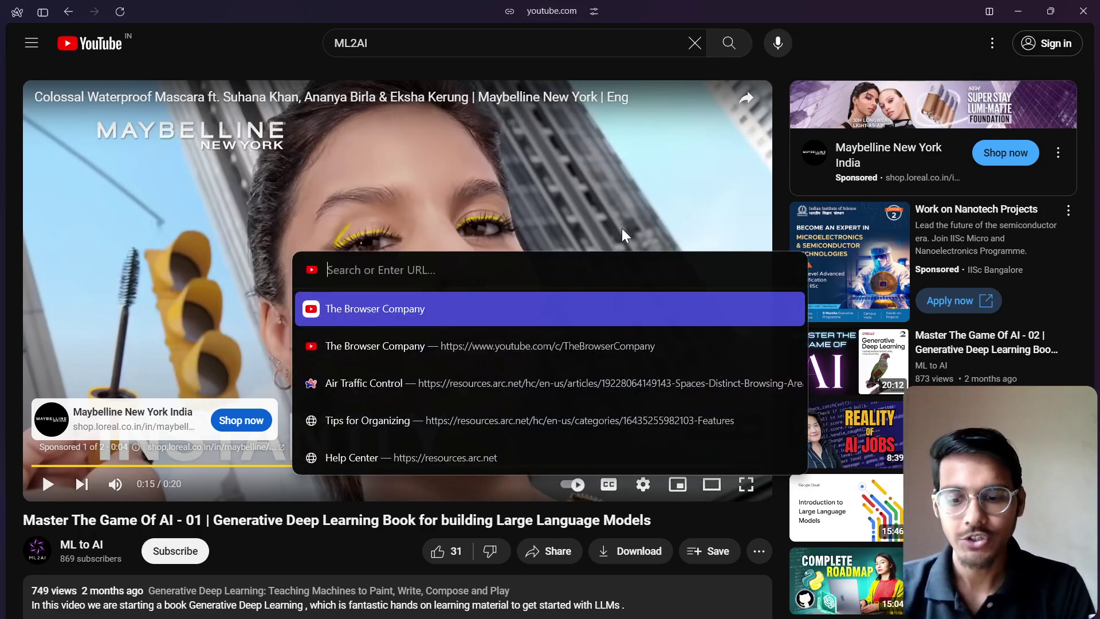
text(a)
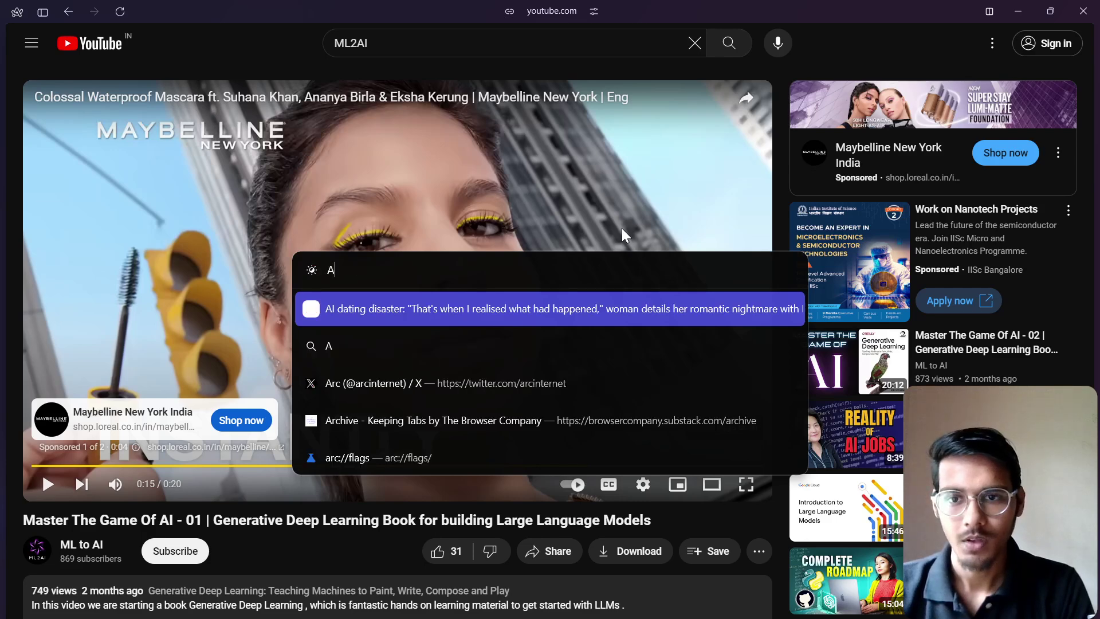
key(BackSpace)
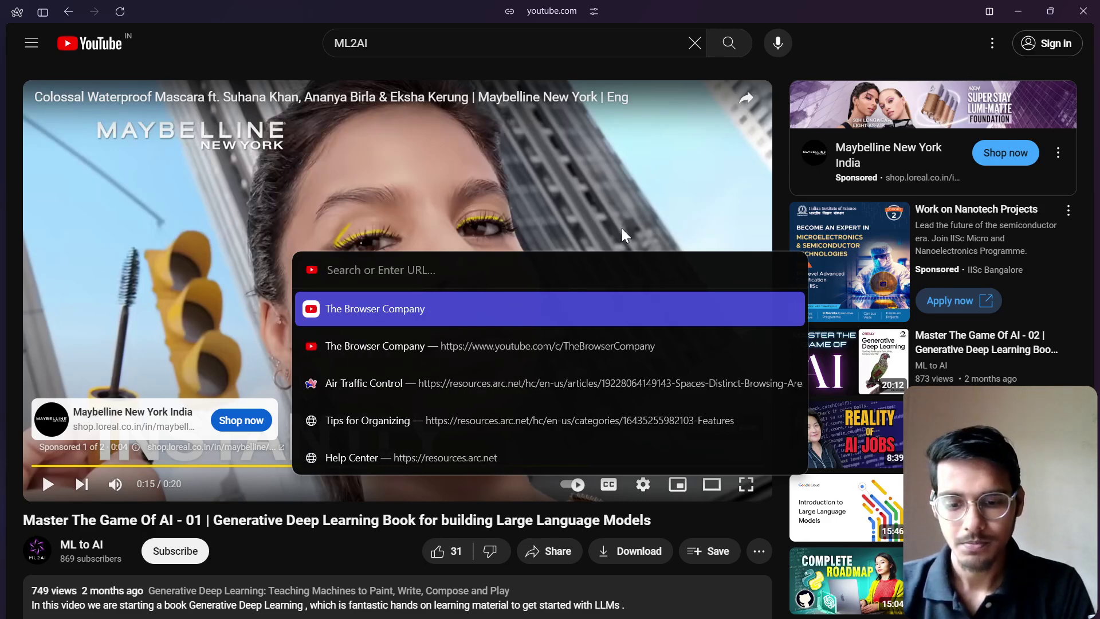
text(AI)
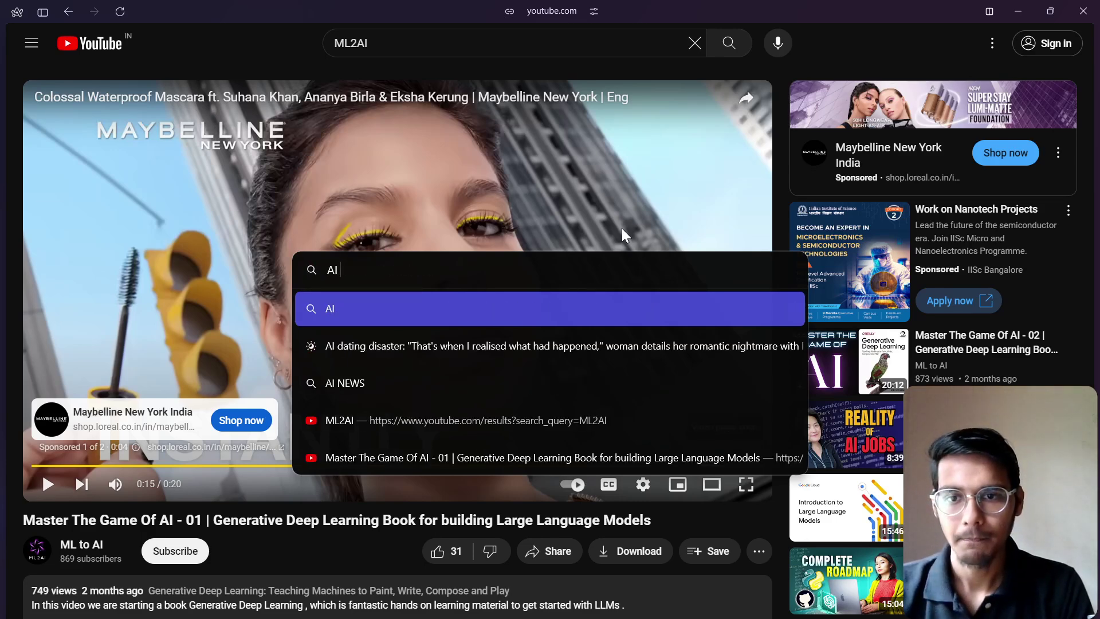
text( NEWS O)
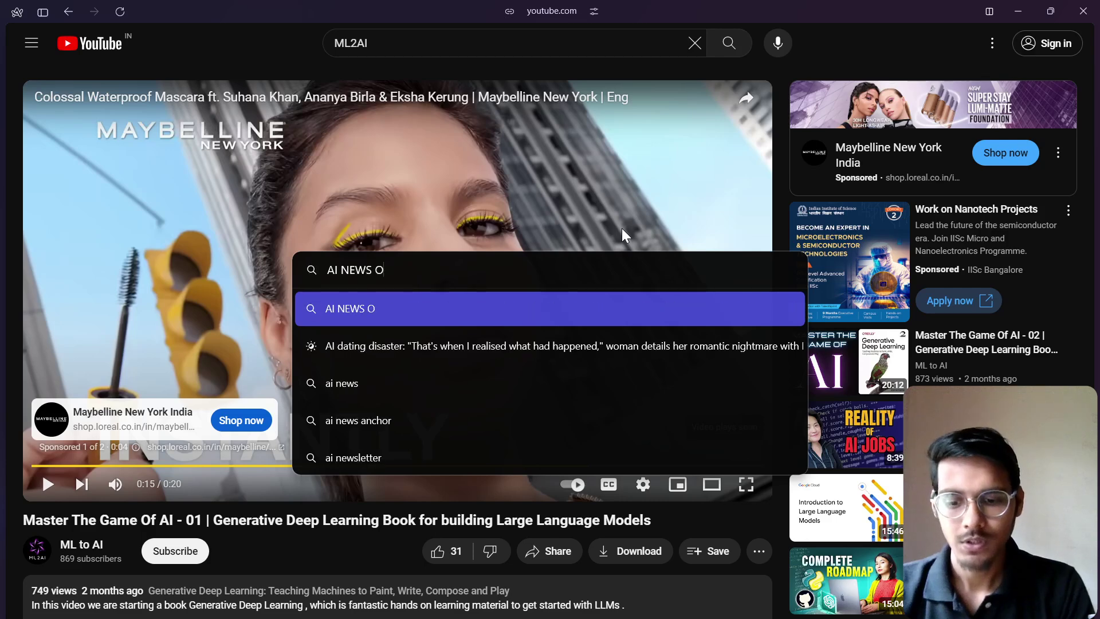
text(F ELON MUSK)
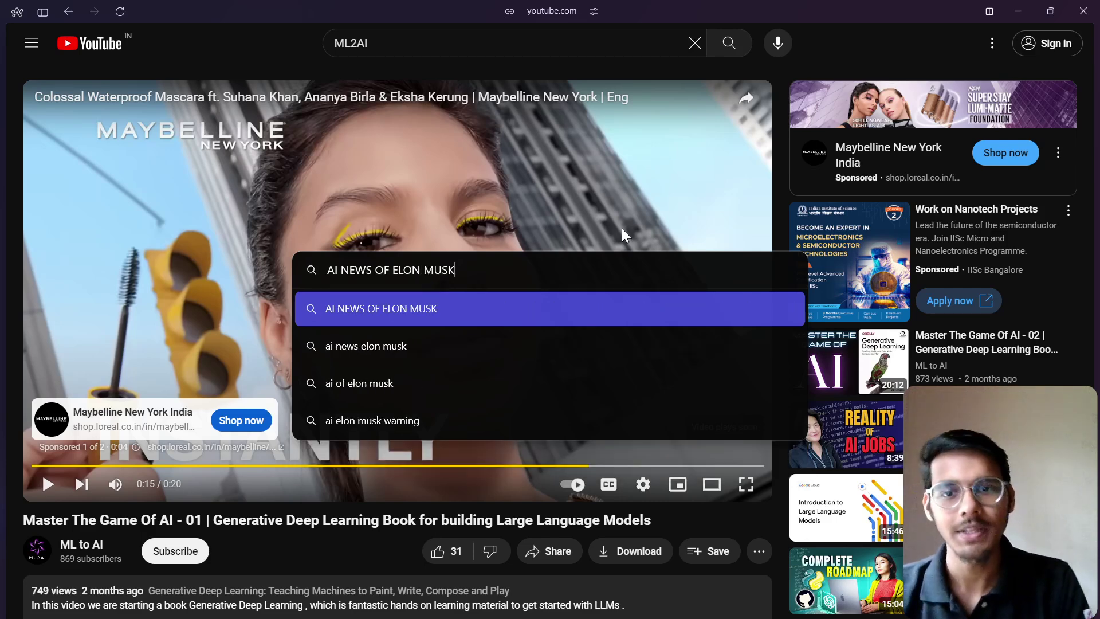
key(Return)
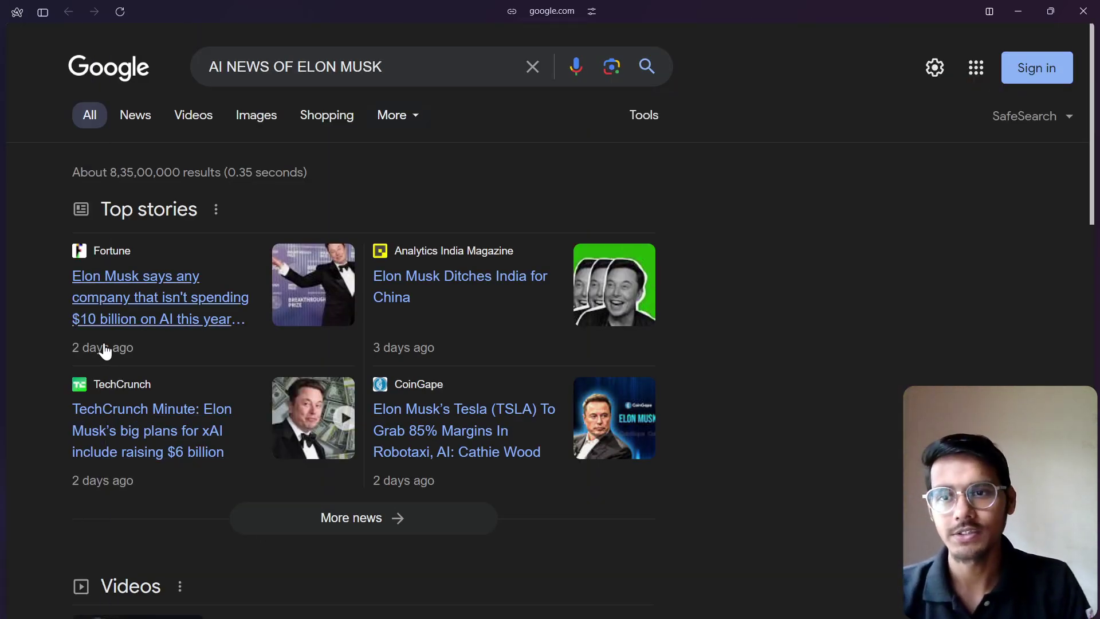
- Open the Fortune Elon Musk story, then return to the YouTube tab and resume the ad
click(103, 350)
mouse_move(2, 401)
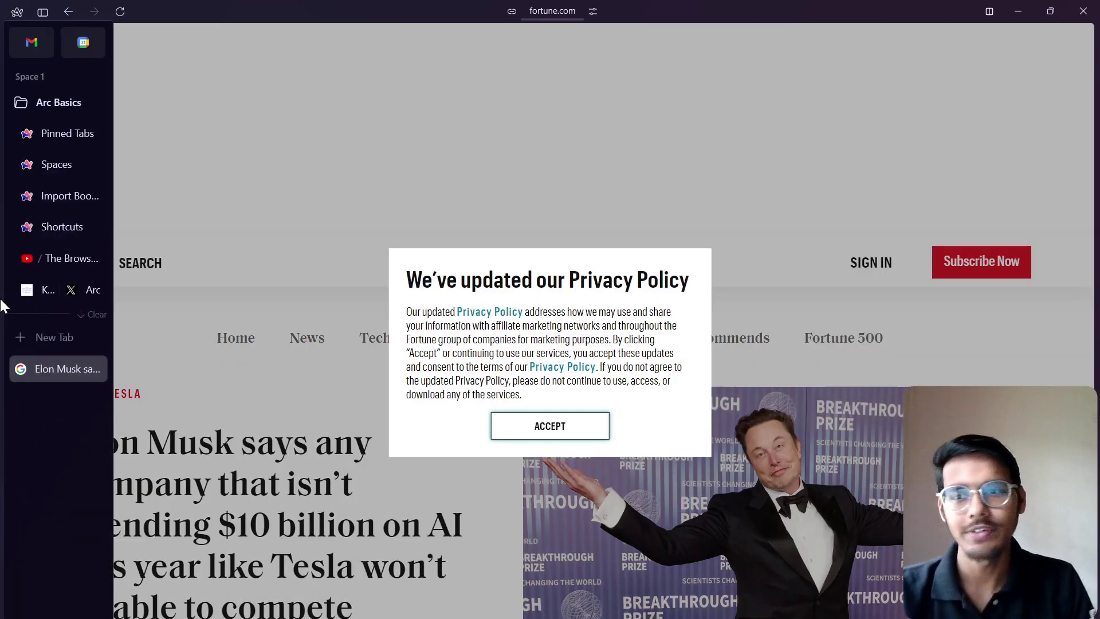
mouse_move(6, 261)
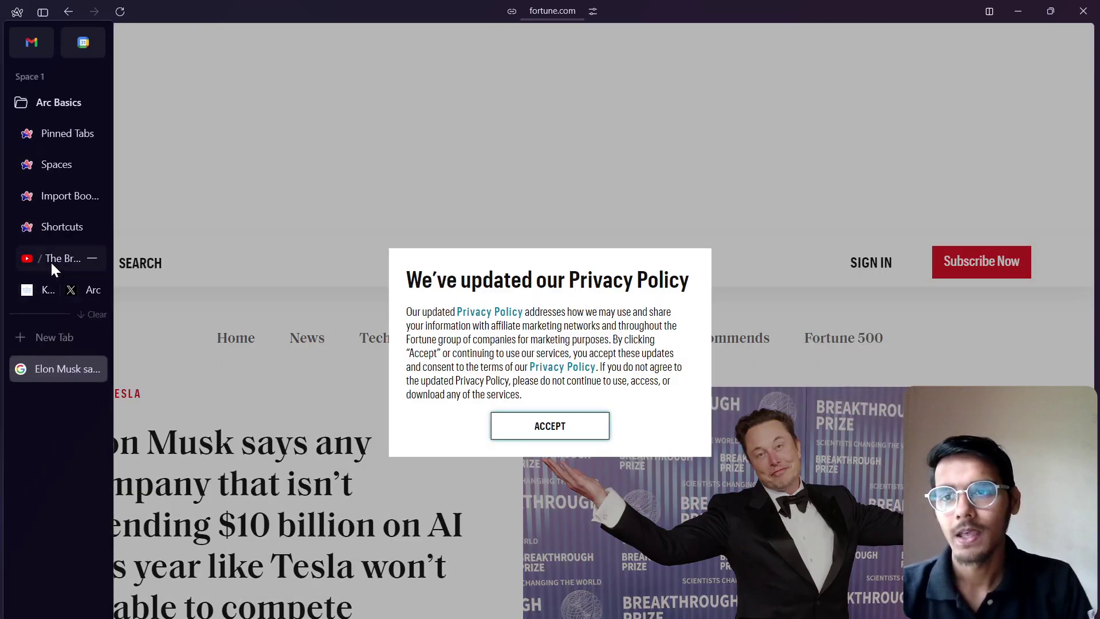
click(52, 260)
click(390, 321)
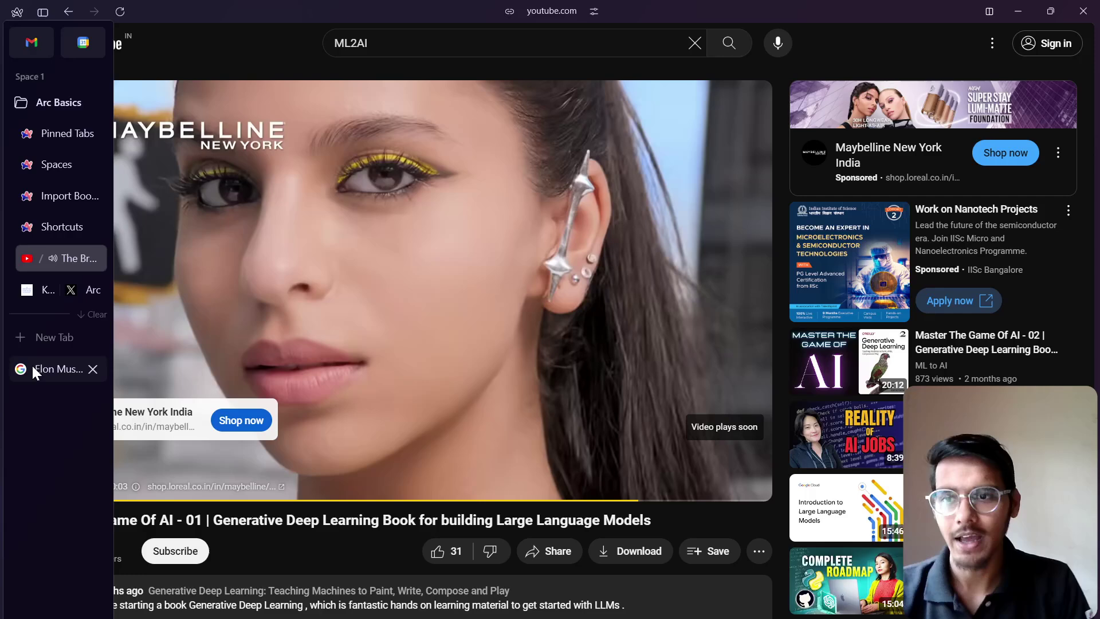
- Back on the Fortune tab, move the floating video top-right, enlarge it, and pause it
click(32, 367)
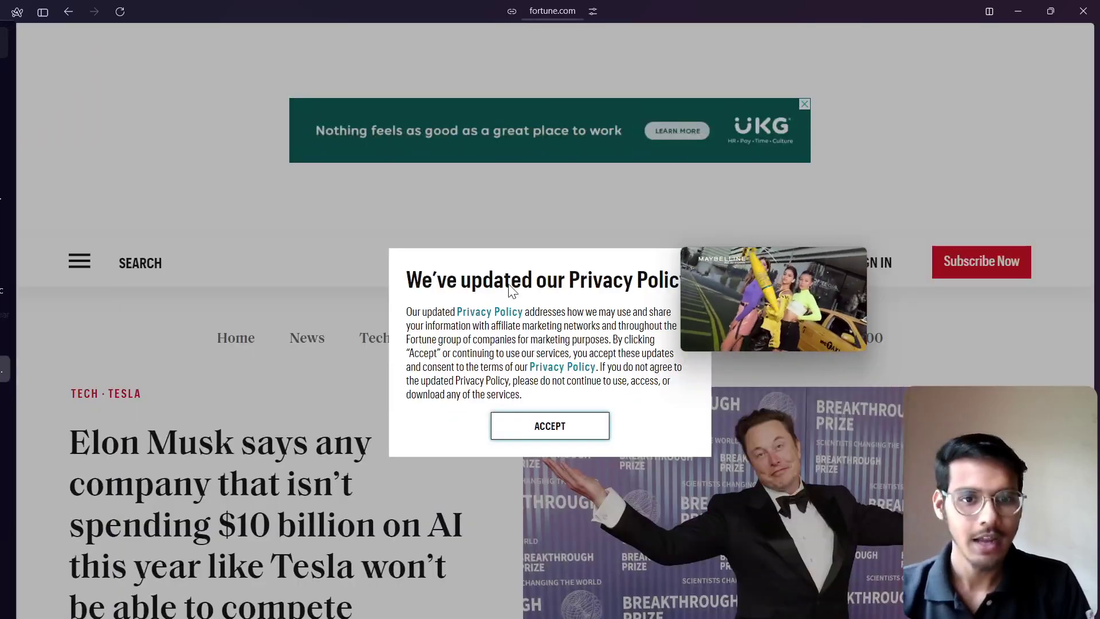
drag(749, 275, 962, 90)
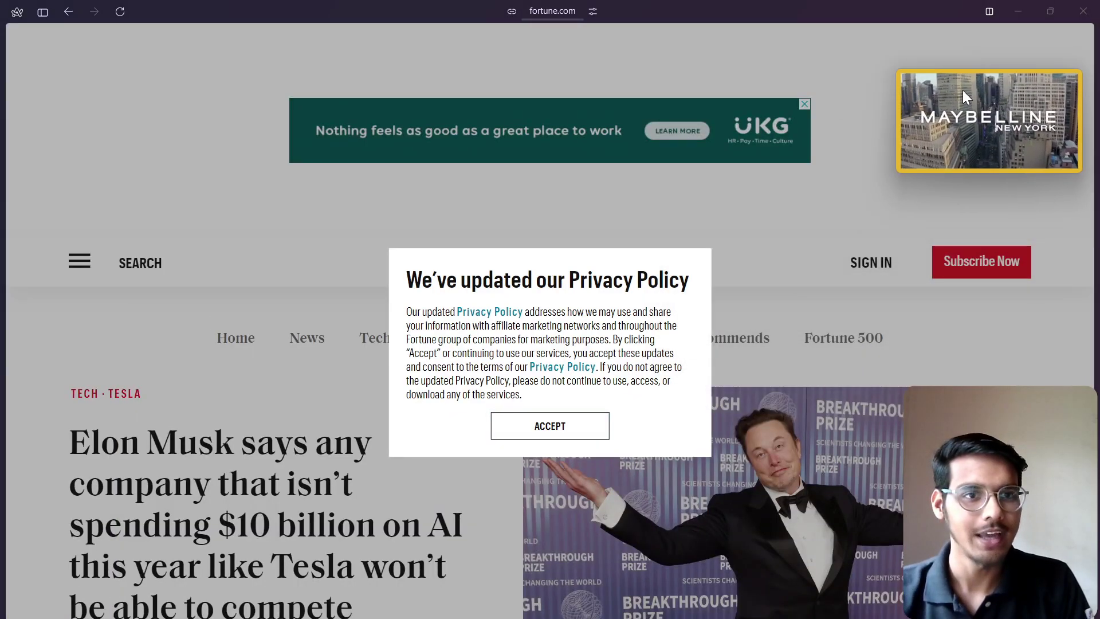
drag(891, 156, 525, 366)
click(802, 347)
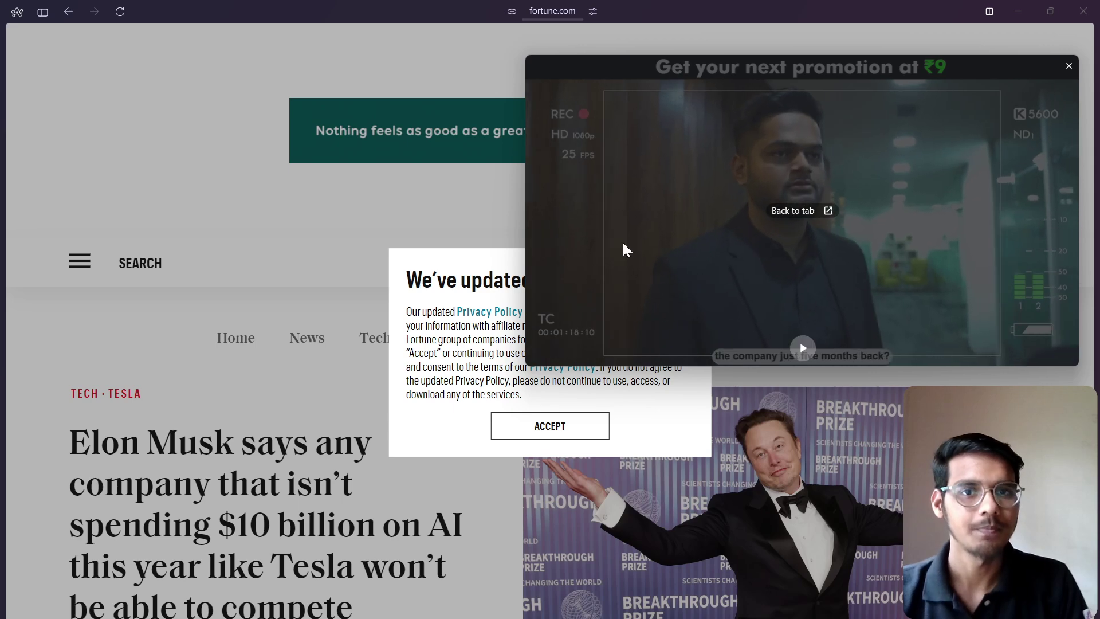
mouse_move(646, 299)
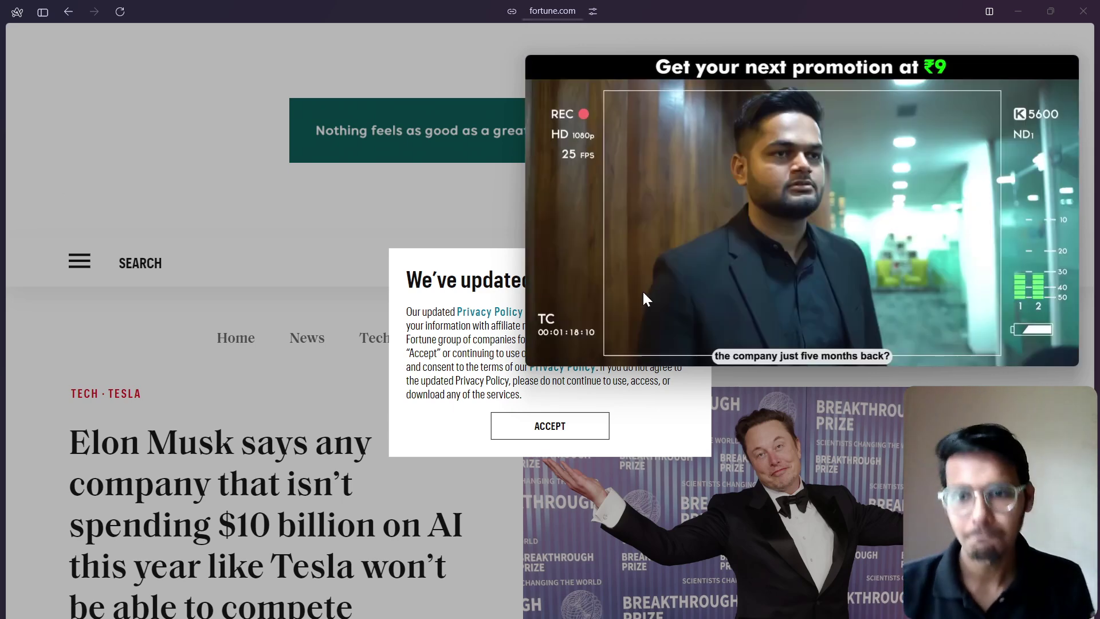
- Switch from Arc Browser to the OBS Studio window
mouse_move(4, 366)
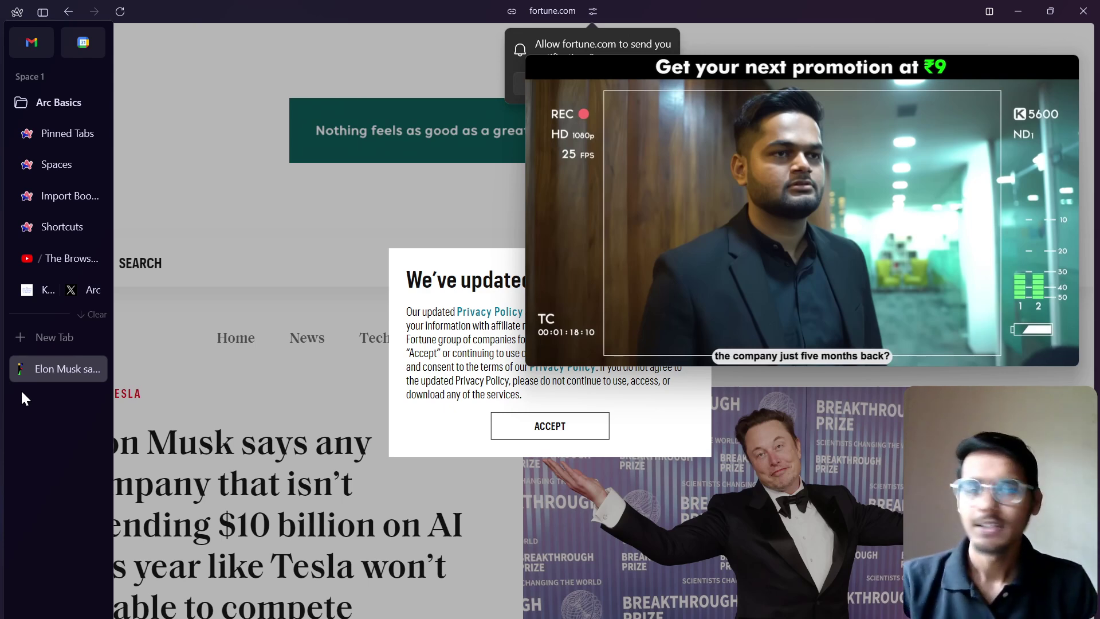
mouse_move(823, 186)
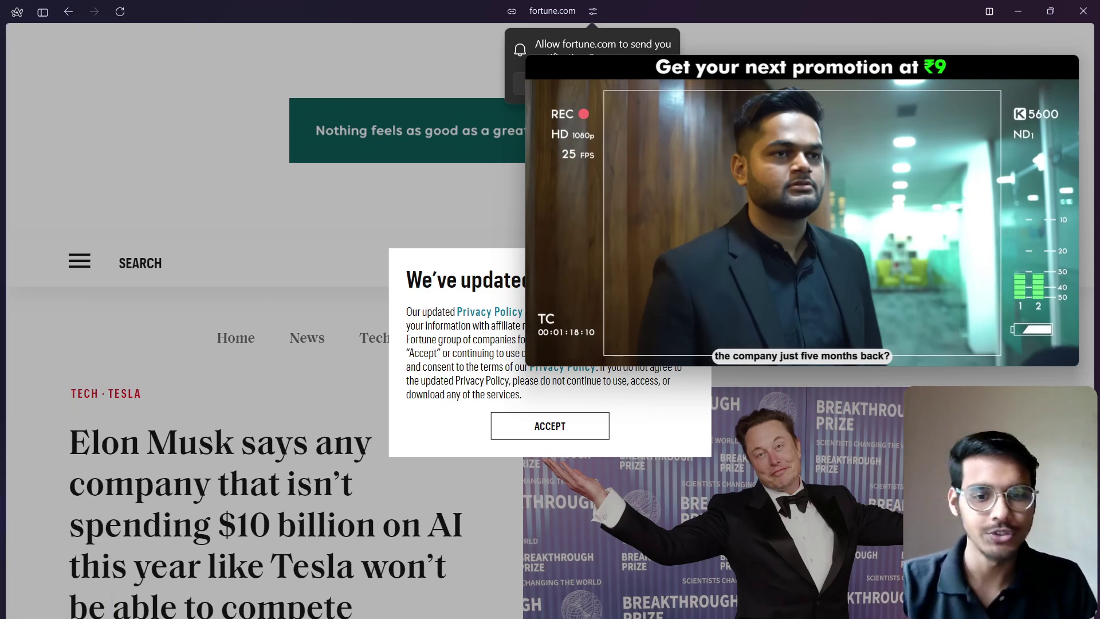
mouse_move(692, 616)
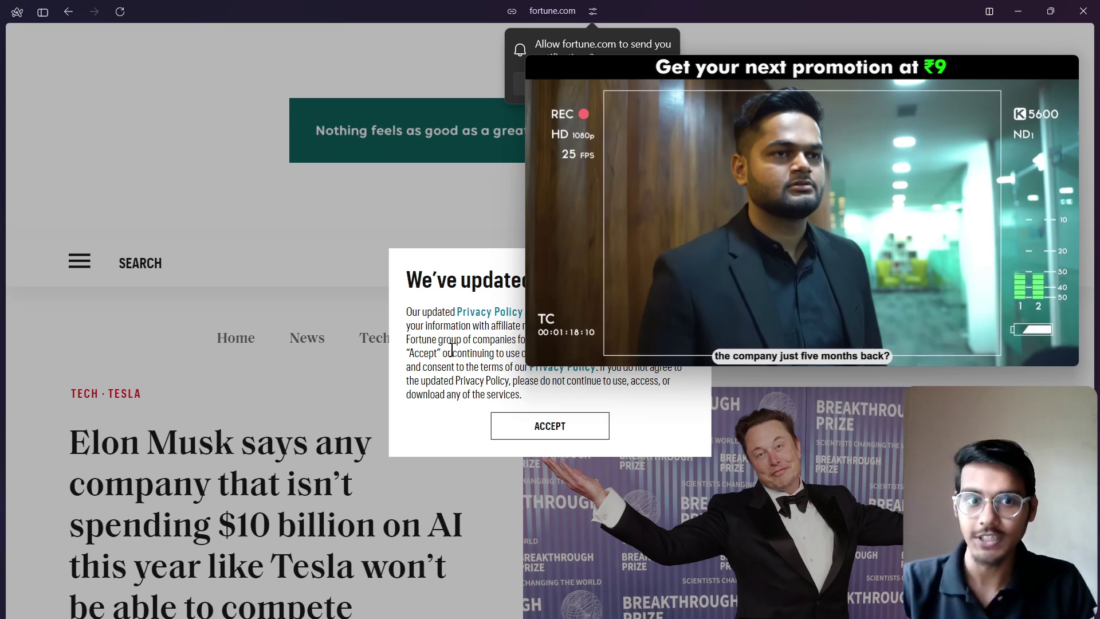
key(alt+Tab)
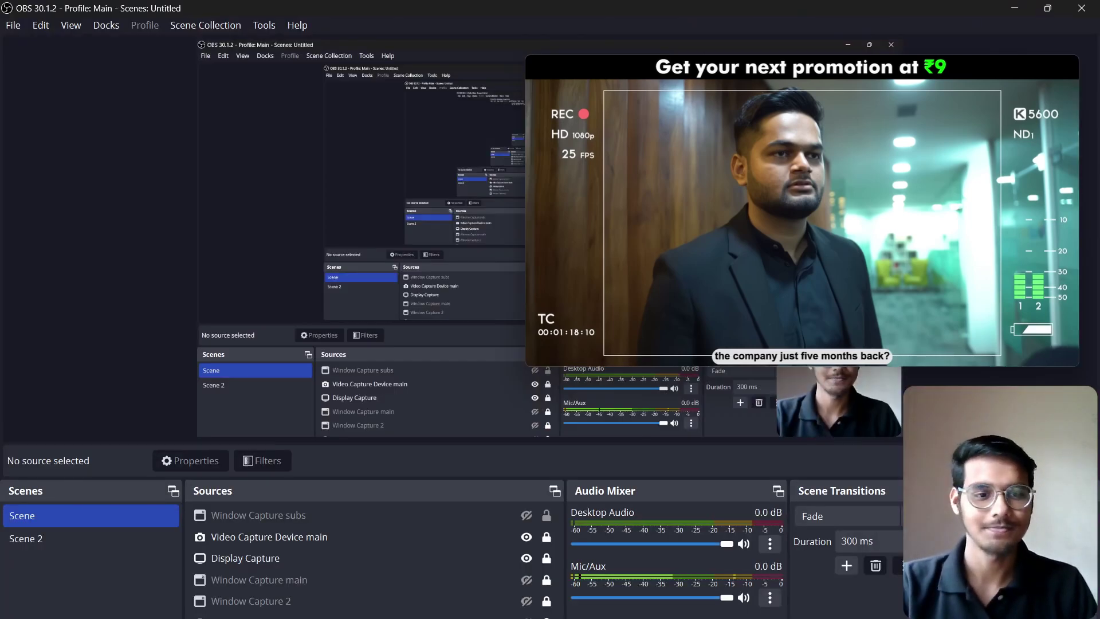